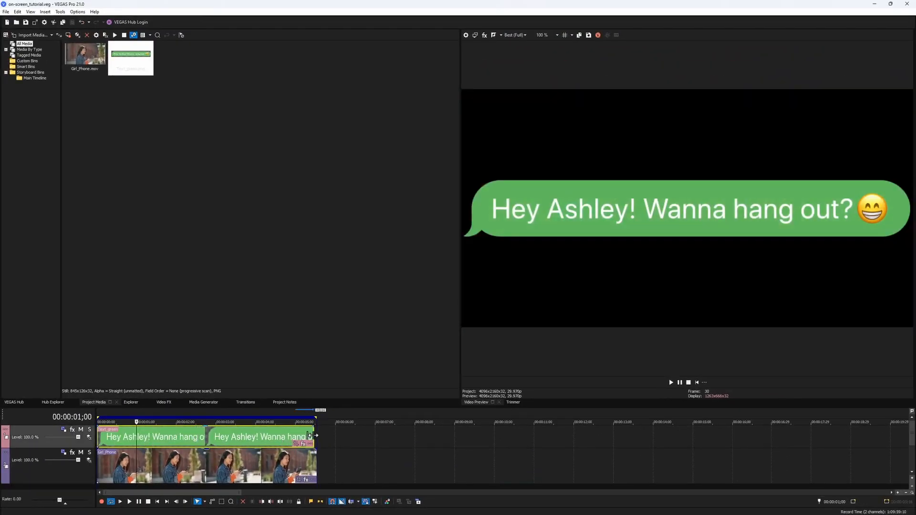
Step: Extend the green text event to the end of the video clip and apply the default Picture In Picture effect to it
drag(310, 436, 316, 436)
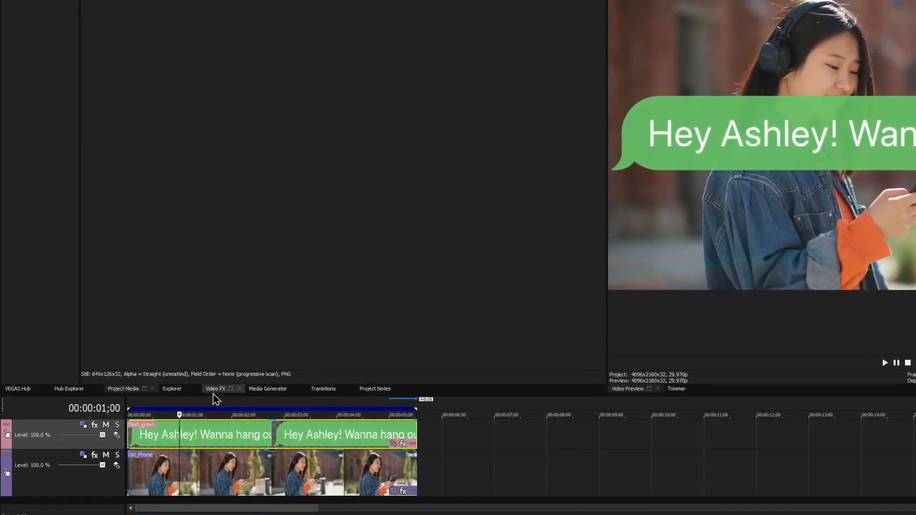
click(163, 403)
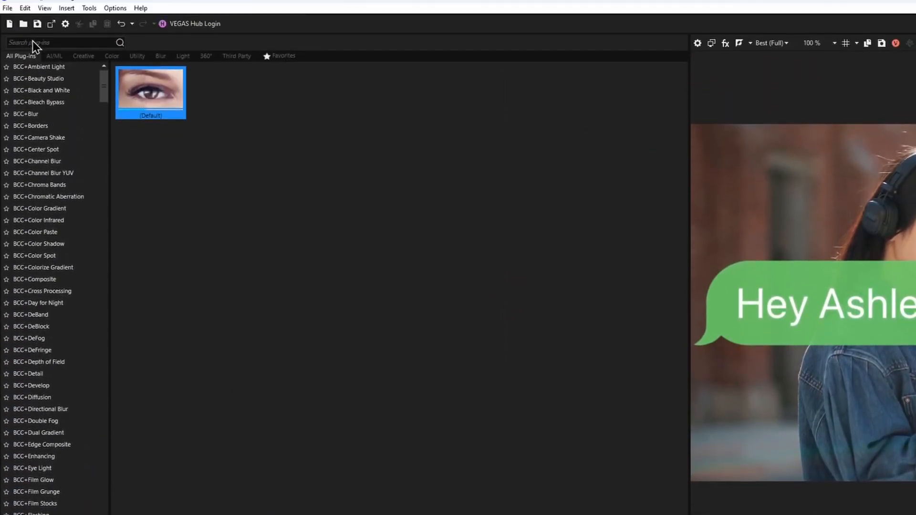
text(picture)
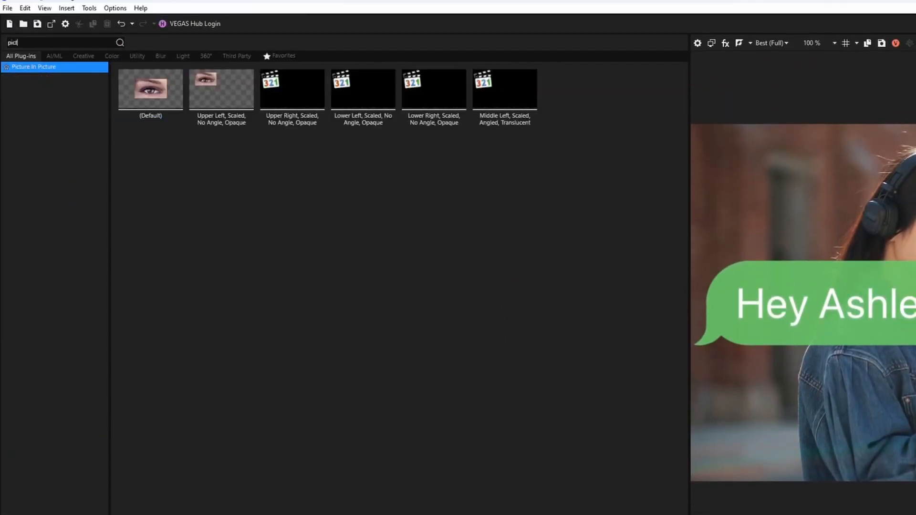
drag(158, 114, 185, 432)
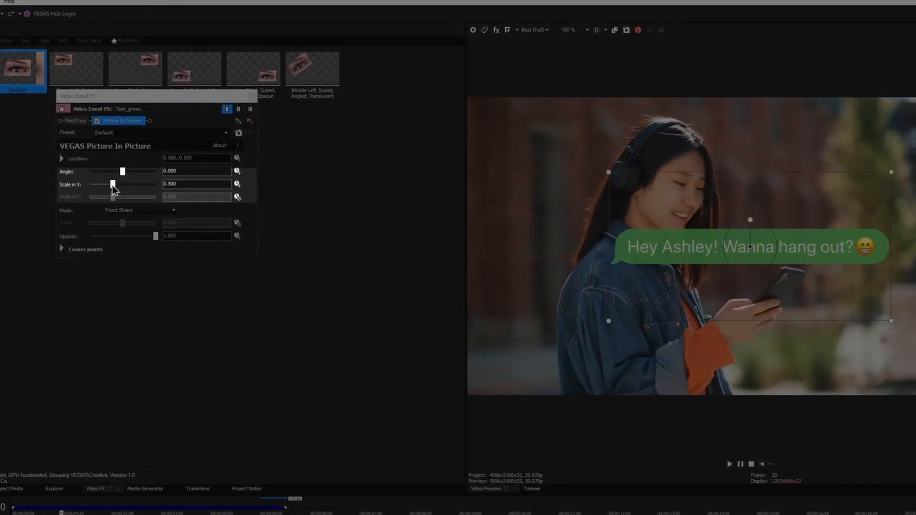
Step: Scale the text bubble to 0.350 and place it beside the phone at about 0.784, 0.514
drag(113, 185, 108, 186)
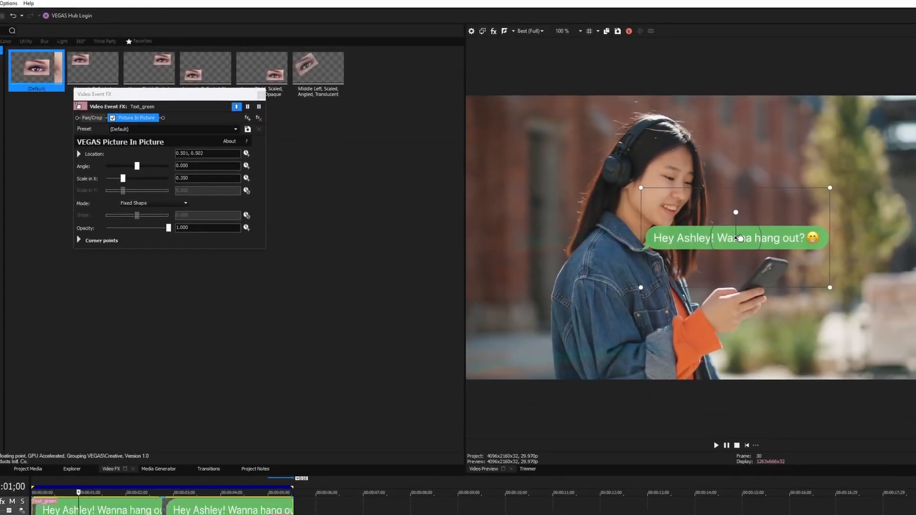
drag(763, 236, 906, 237)
drag(812, 202, 817, 208)
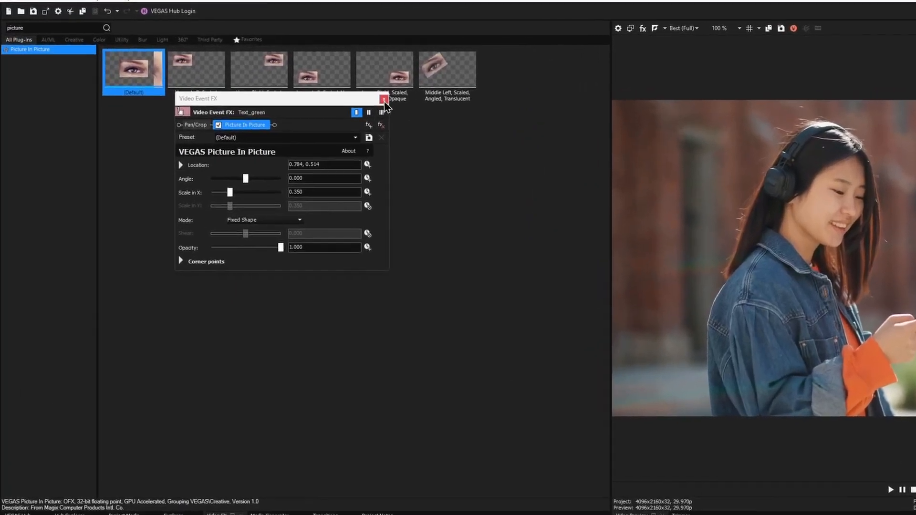
click(289, 88)
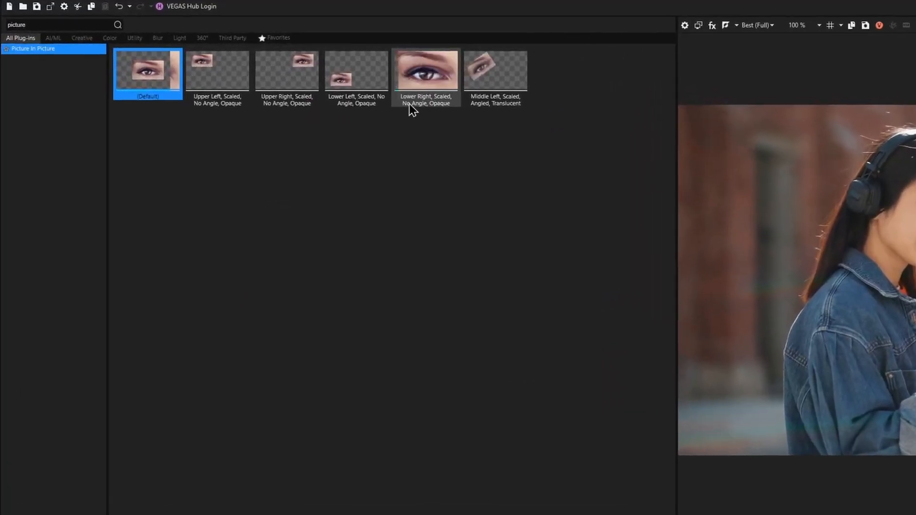
Step: Apply the default Mocha effect to the Girl_Phone clip and launch the Mocha interface
double_click(17, 24)
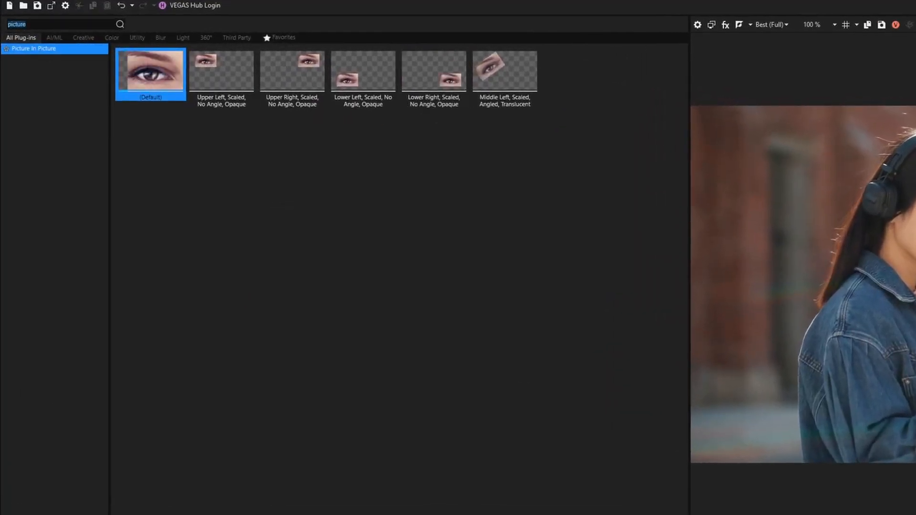
text(Mocha)
drag(143, 79, 212, 477)
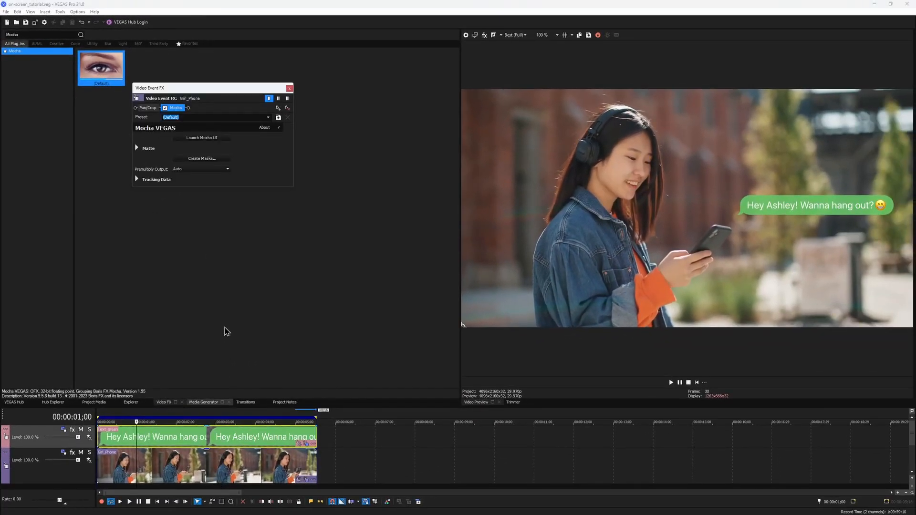
click(203, 138)
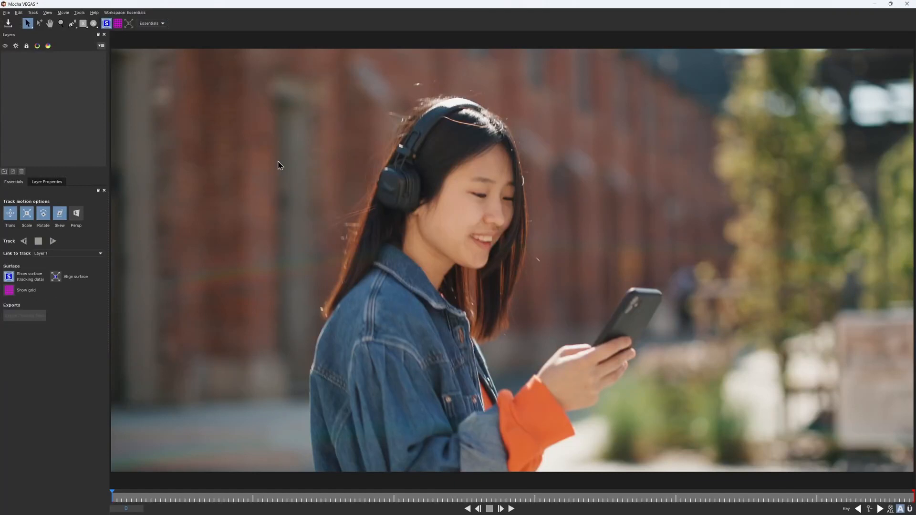
Step: Draw a spline around the camera end of the phone and nudge the tracking surface over the phone
click(73, 24)
scroll(557, 260, up, 5)
click(621, 274)
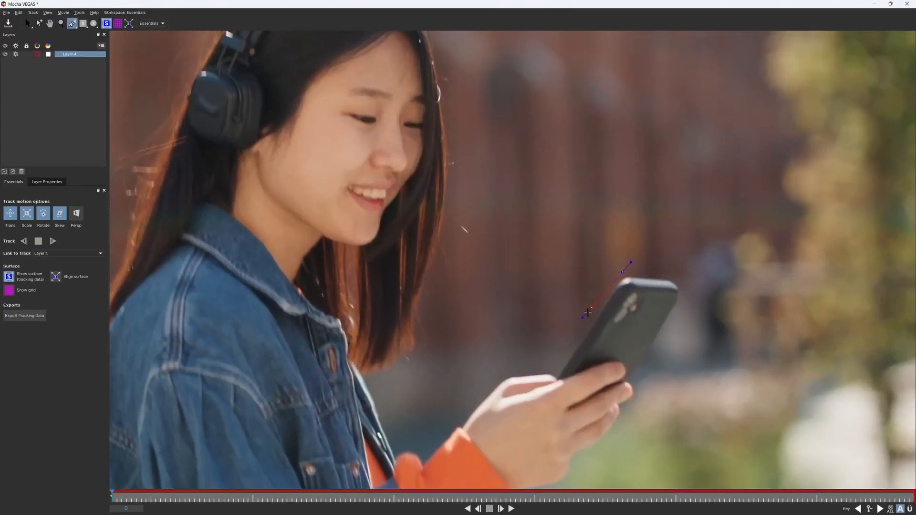
key(s)
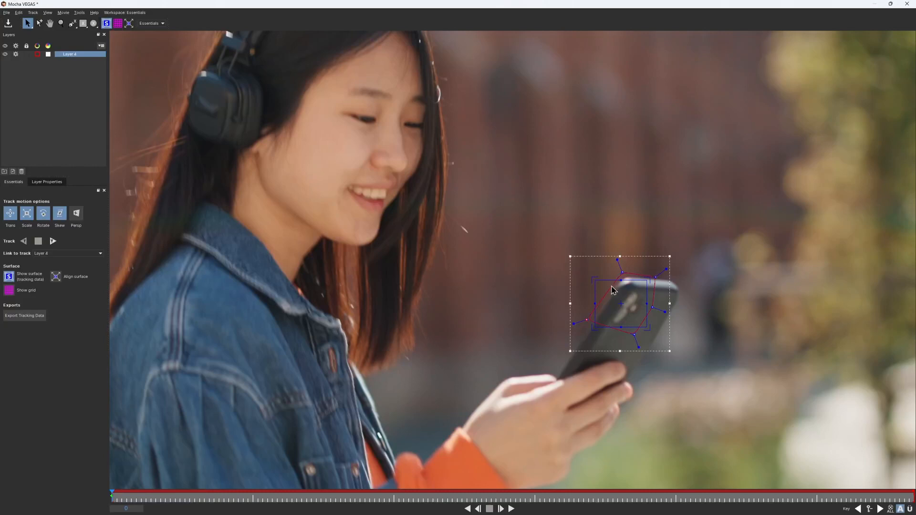
drag(623, 304, 628, 301)
scroll(625, 312, down, 3)
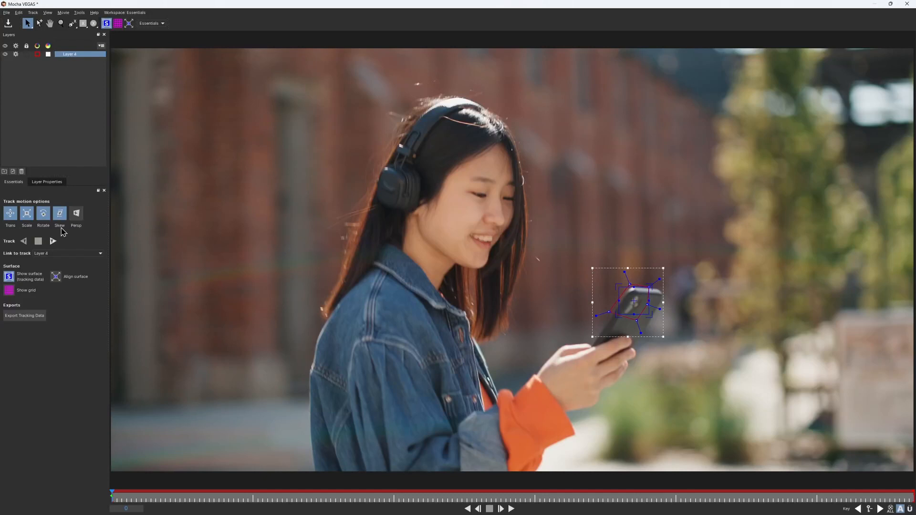
Step: Track the phone layer forward through the clip with translation, scale, rotation and skew, and return to the first frame
click(52, 242)
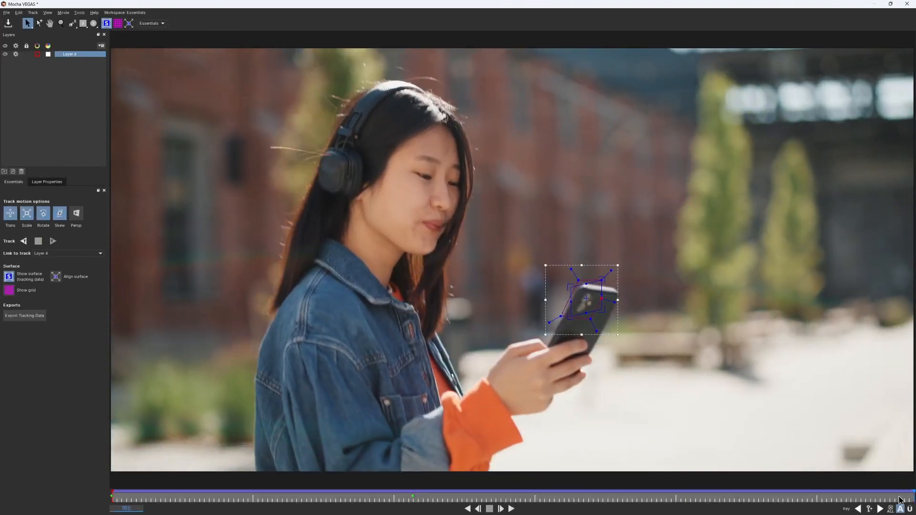
drag(898, 497, 107, 482)
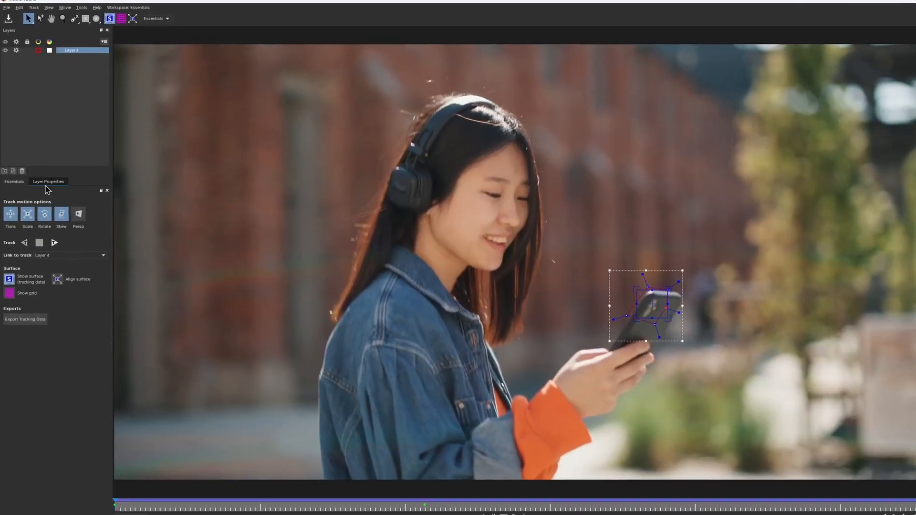
Step: Preview the track by inserting the Logo clip, placing its surface in the space beyond the phone, and playing the clip
click(47, 182)
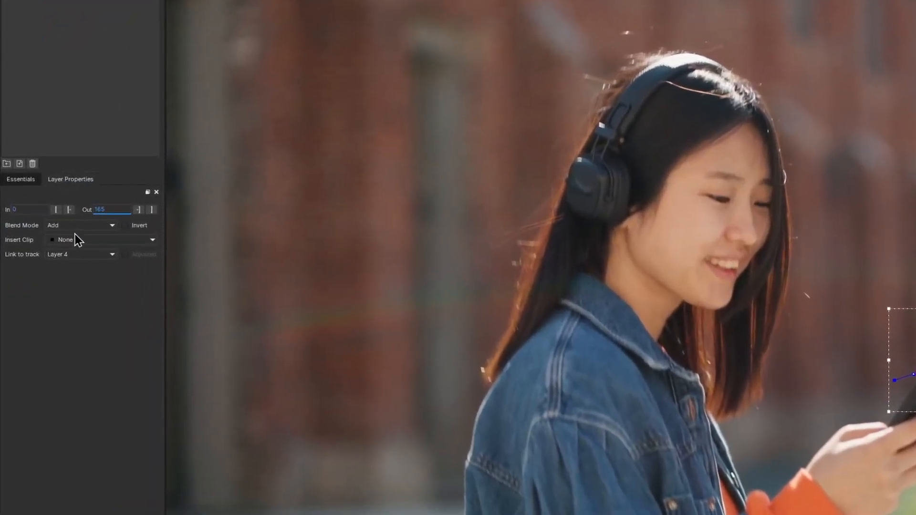
click(76, 239)
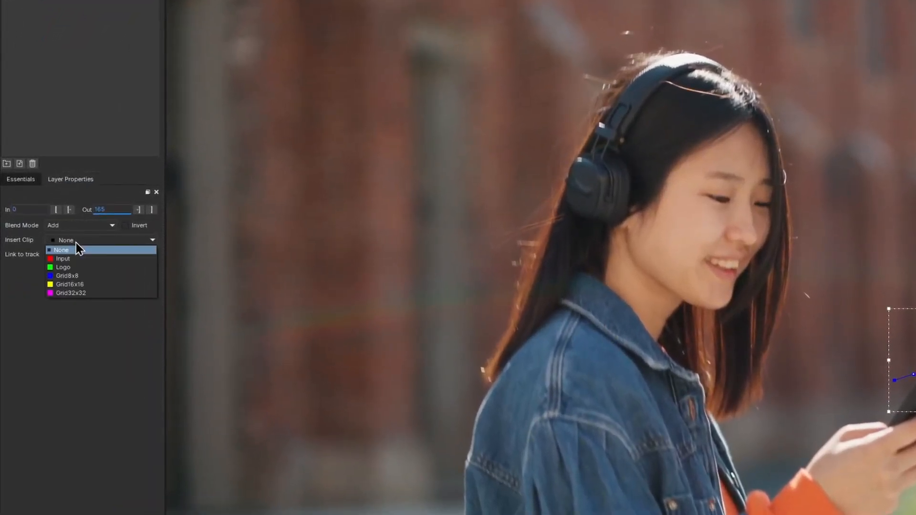
click(73, 267)
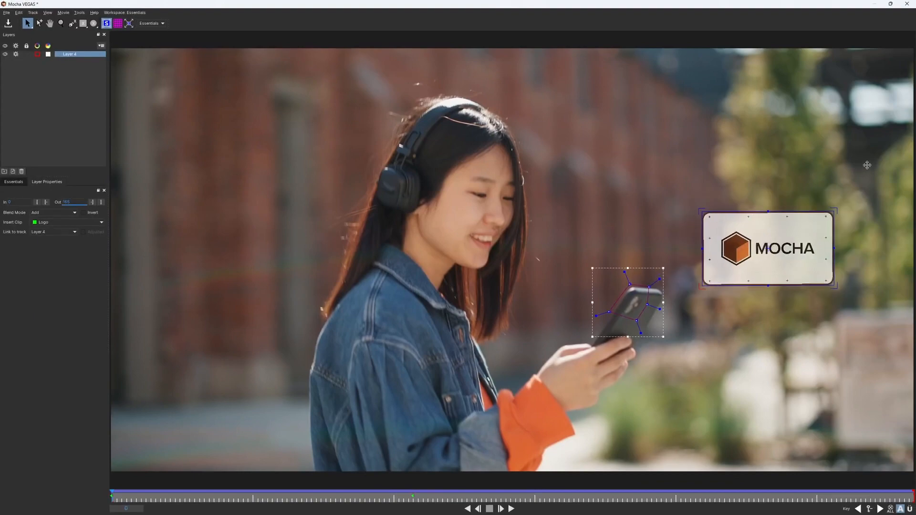
drag(767, 247, 763, 246)
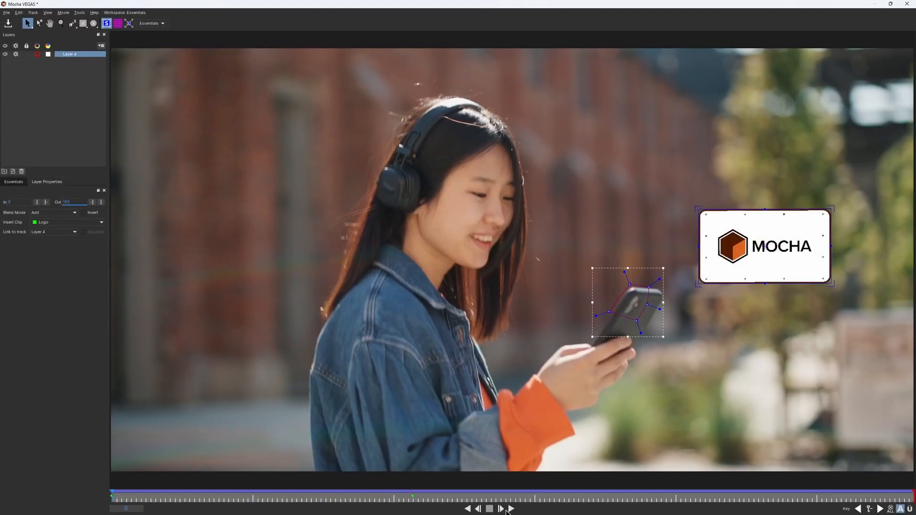
click(510, 508)
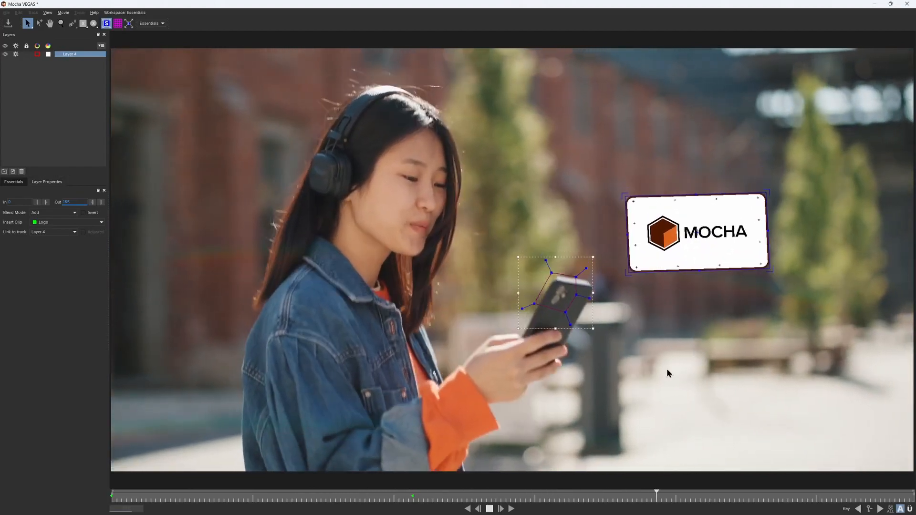
click(490, 509)
drag(688, 497, 112, 497)
Step: Set the layer's insert clip to None and return the tracking surface to its original place on the phone
click(67, 223)
click(67, 229)
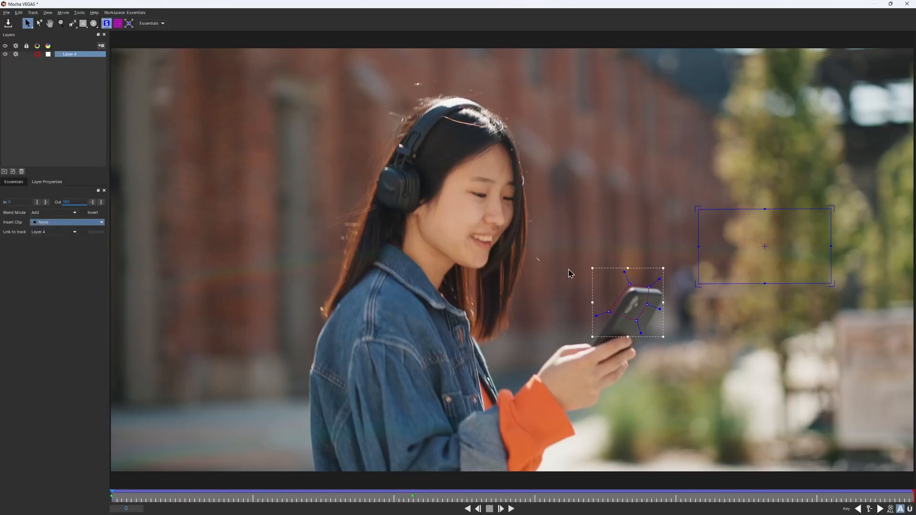
right_click(698, 270)
mouse_move(709, 273)
click(738, 272)
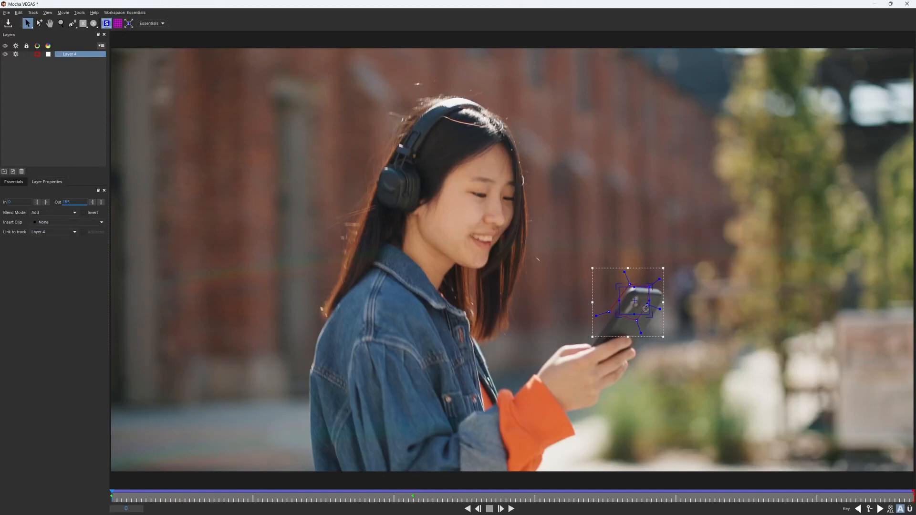
Step: Limit the tracked motion to translation only, re-track the phone layer forward, and return to the first frame
click(16, 184)
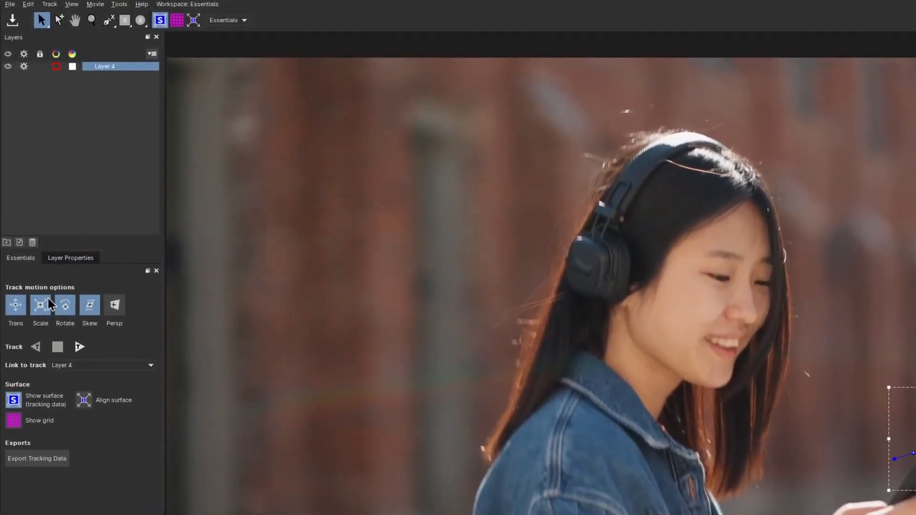
click(43, 310)
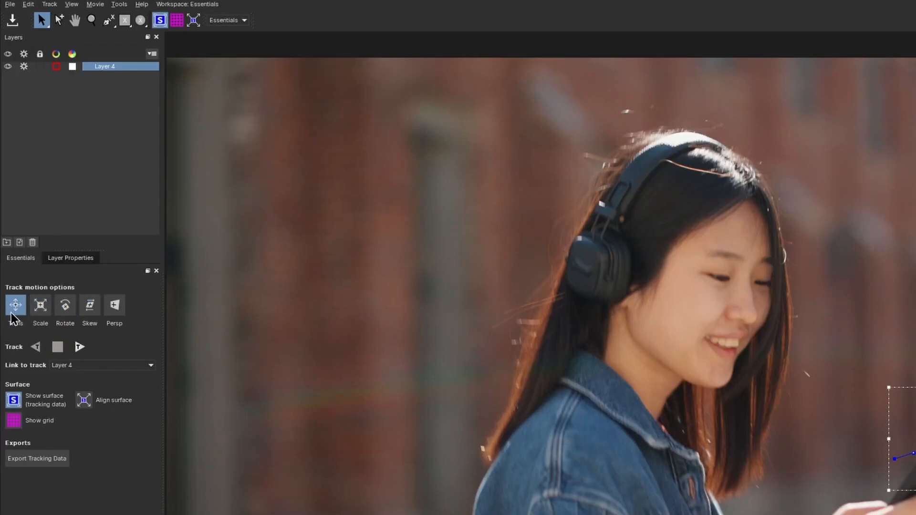
click(80, 347)
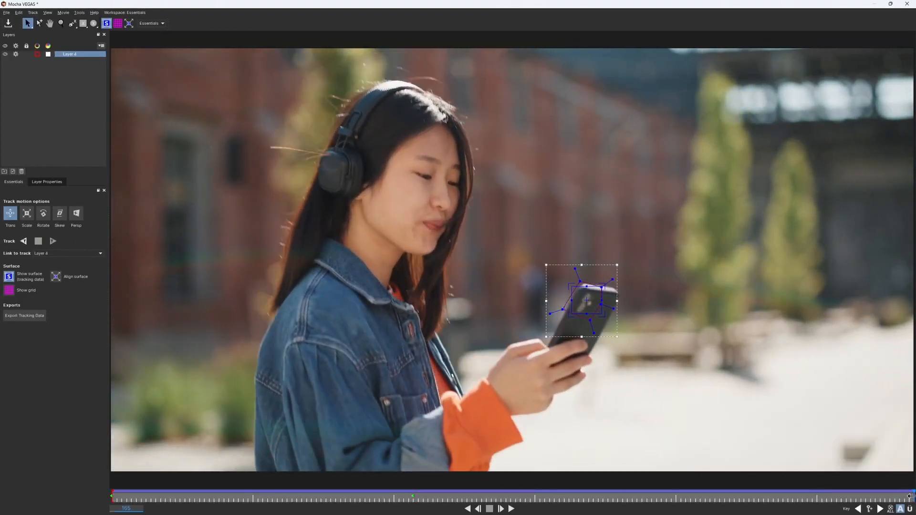
drag(908, 496, 113, 502)
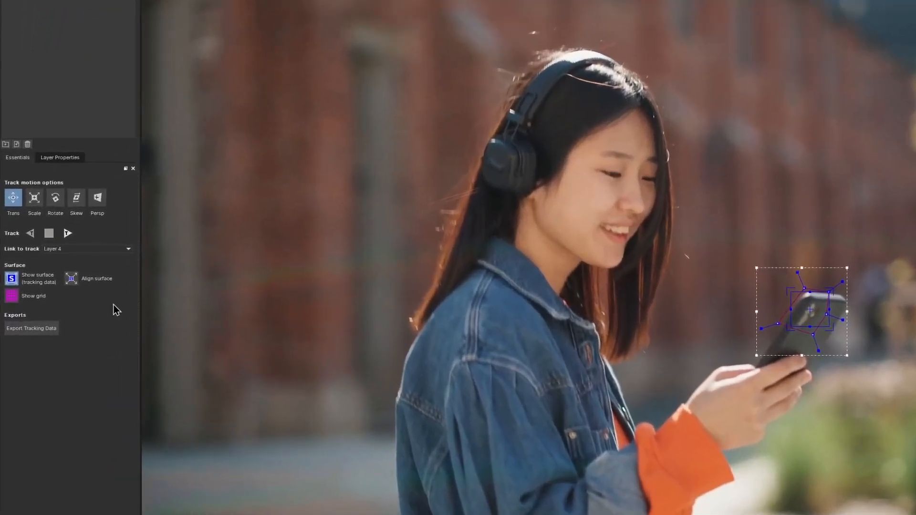
Step: Insert the Logo clip, enlarge and place its surface in the space beyond the phone, and play the clip to check the track
click(46, 181)
click(50, 223)
click(67, 225)
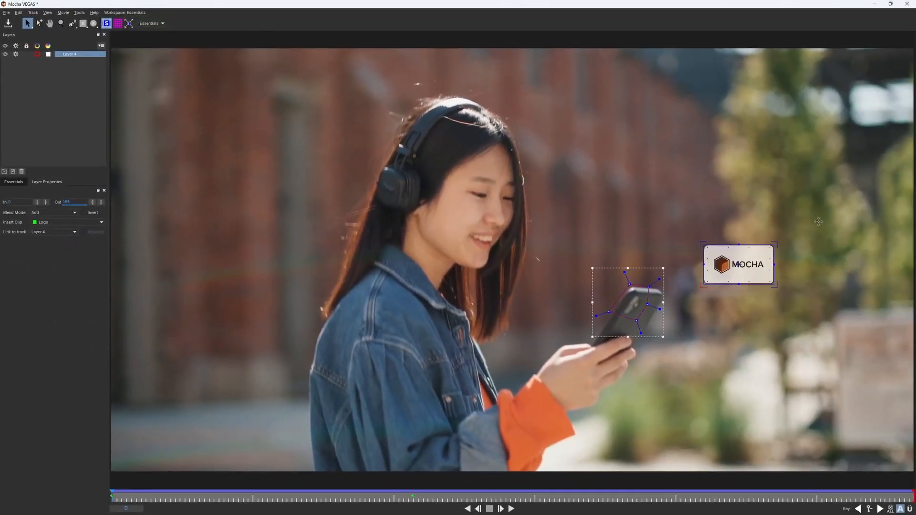
click(511, 509)
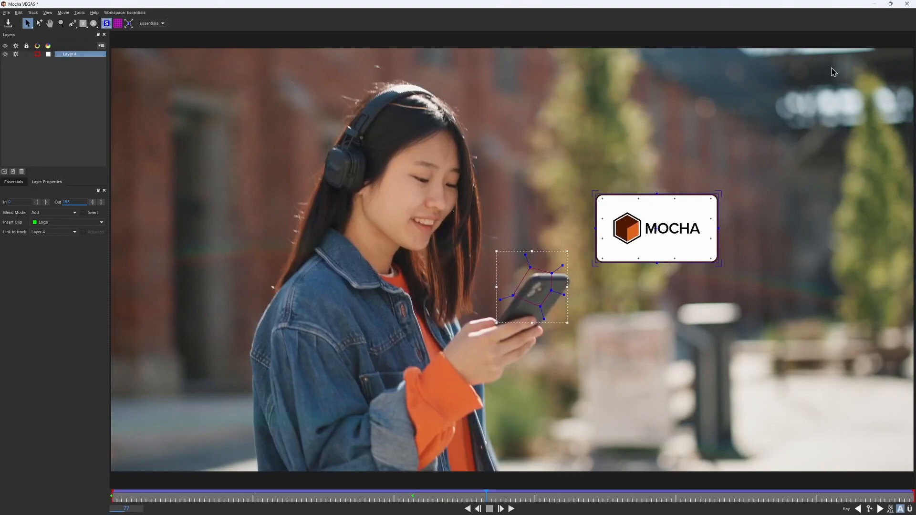
Step: Exit Mocha keeping the track, and create the effect's tracking data from Layer 4
click(907, 4)
click(553, 279)
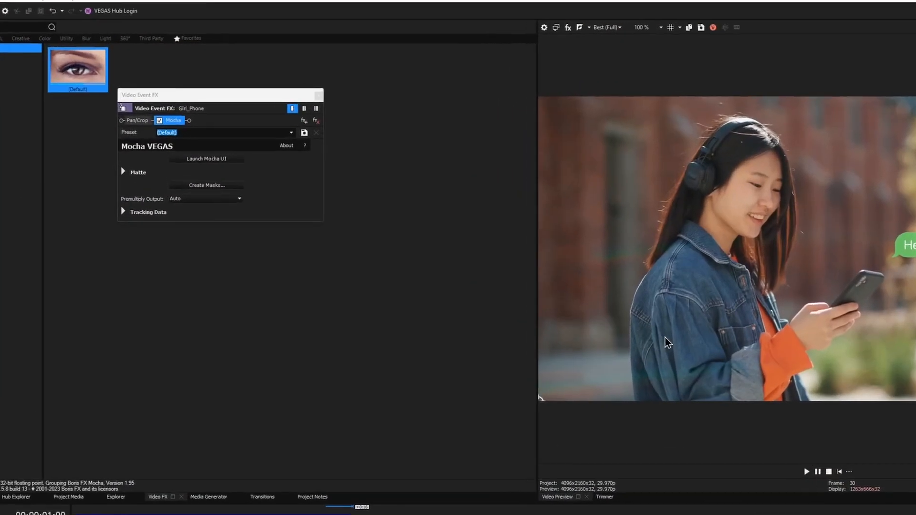
click(112, 239)
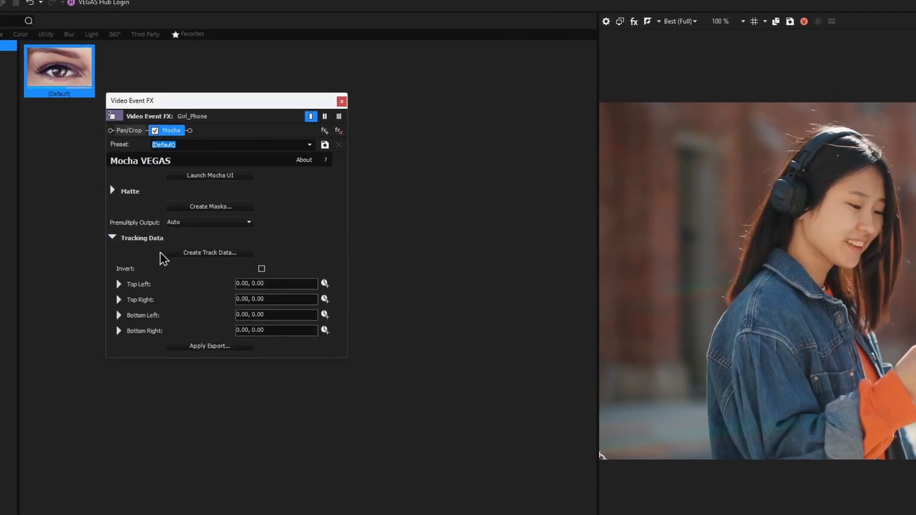
click(216, 255)
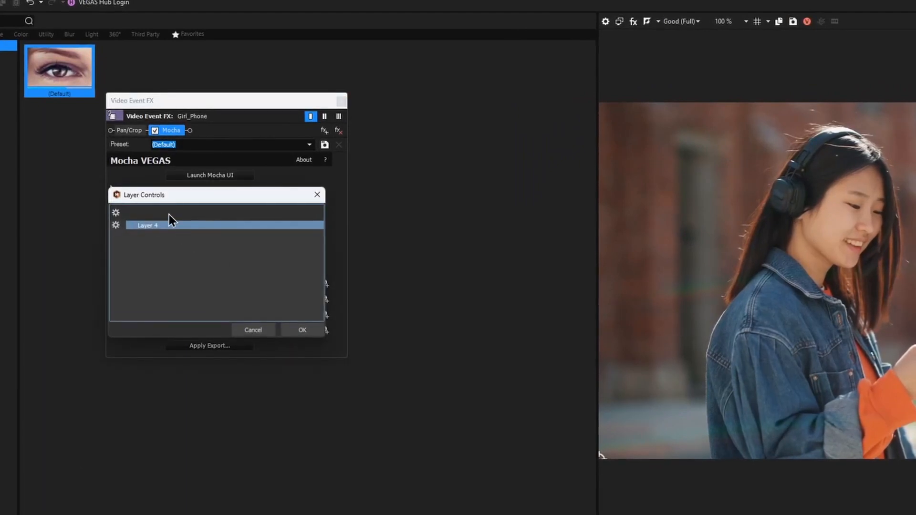
click(300, 329)
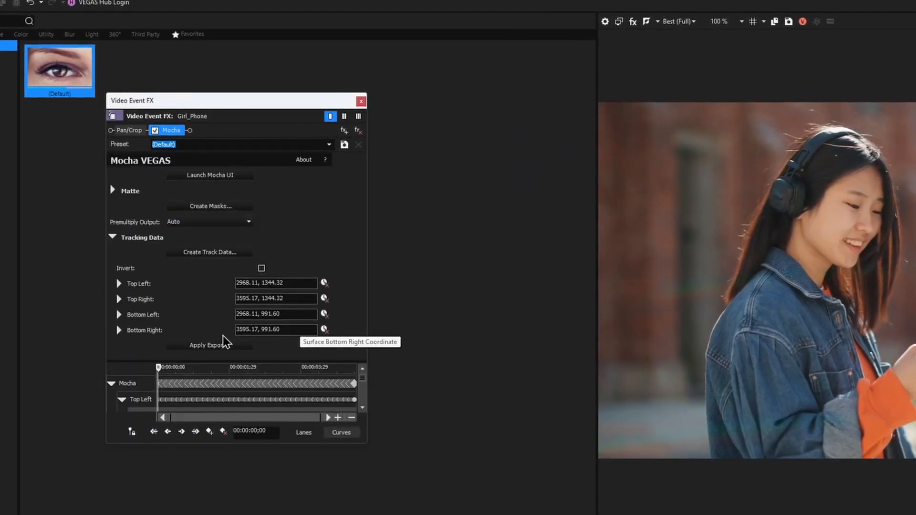
Step: Apply the Mocha 1 tracking data to the Textgreen track's VEGAS Picture In Picture effect and close the tracking and effect windows
click(209, 346)
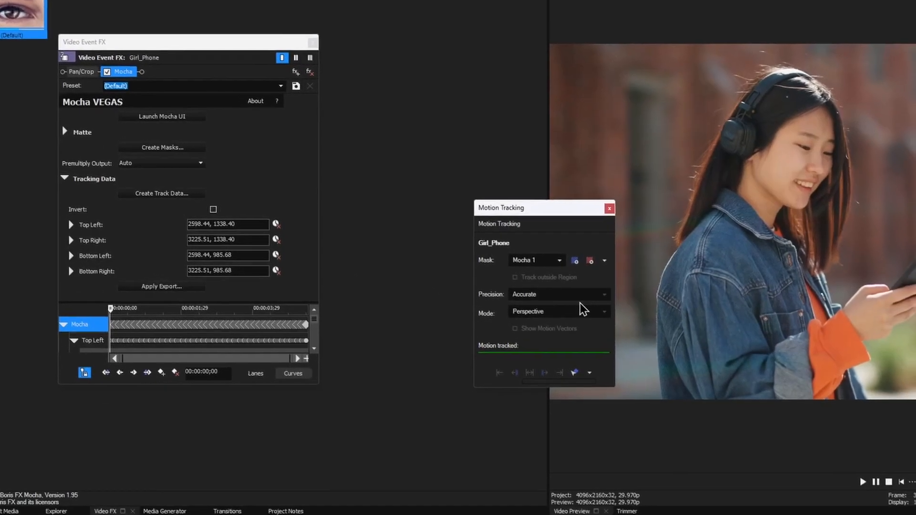
click(609, 396)
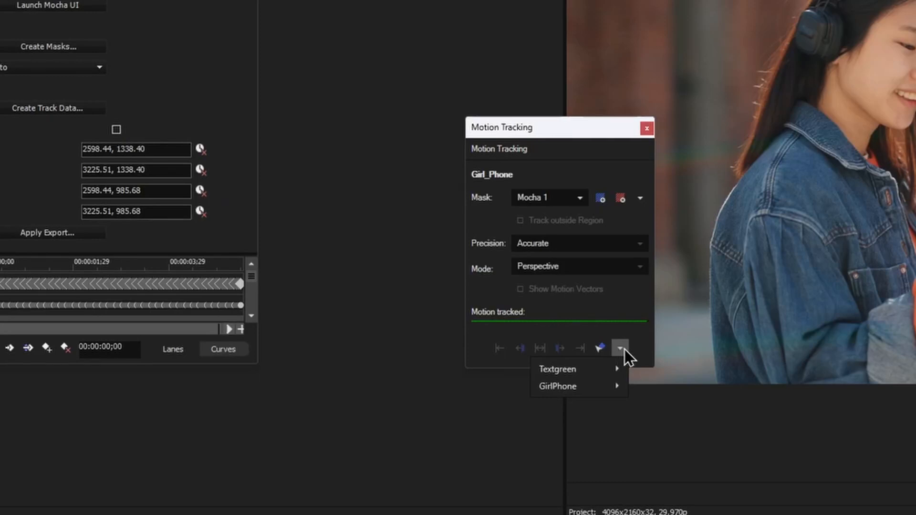
mouse_move(606, 365)
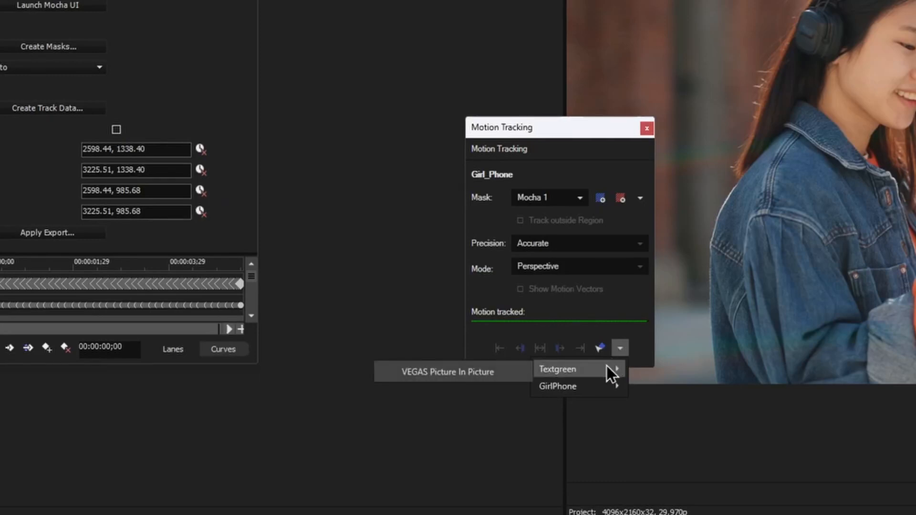
click(467, 373)
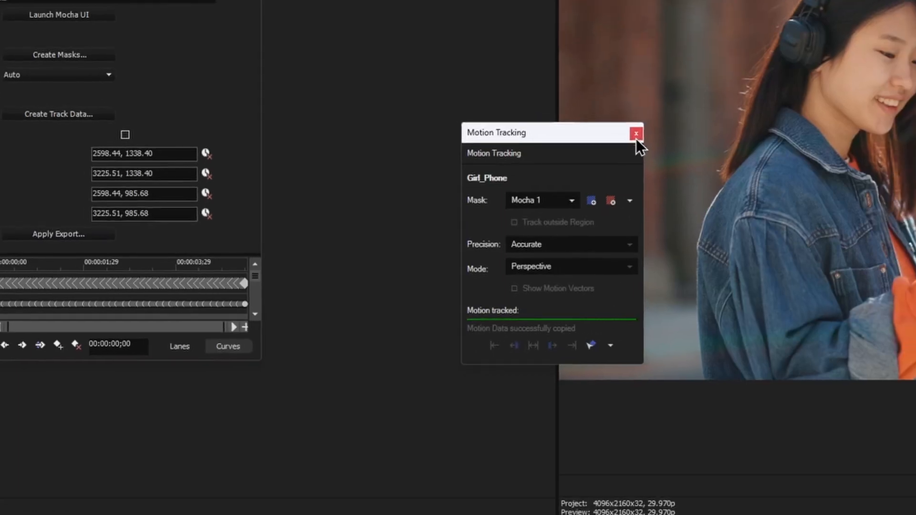
click(646, 128)
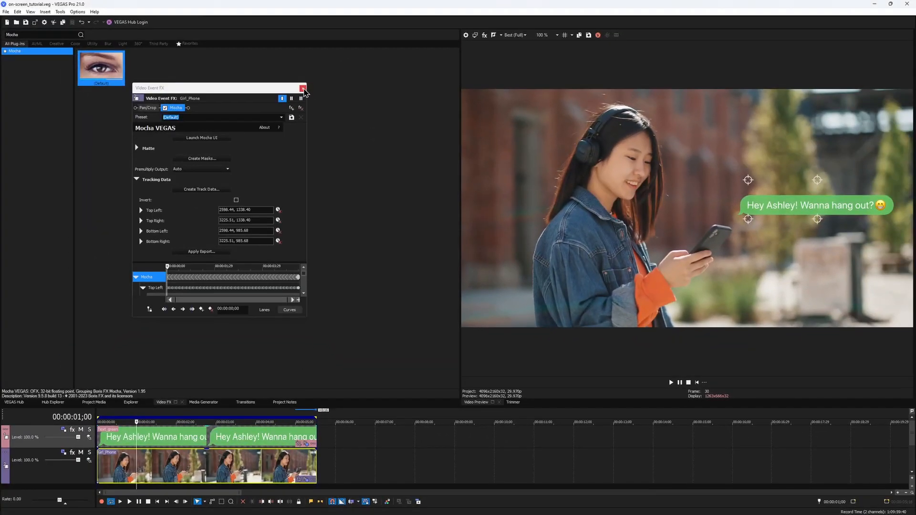
click(302, 88)
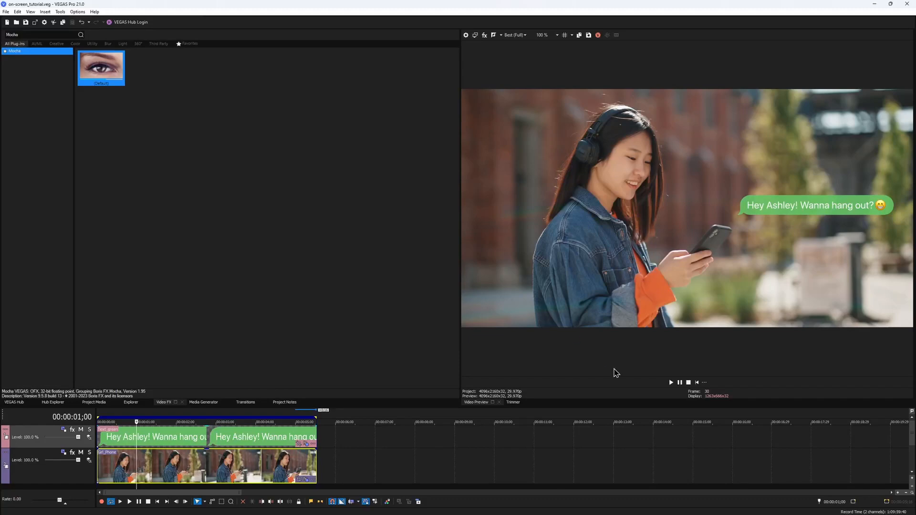
Step: Play the clip to check how the green bubble follows the phone, and return to the start
click(670, 382)
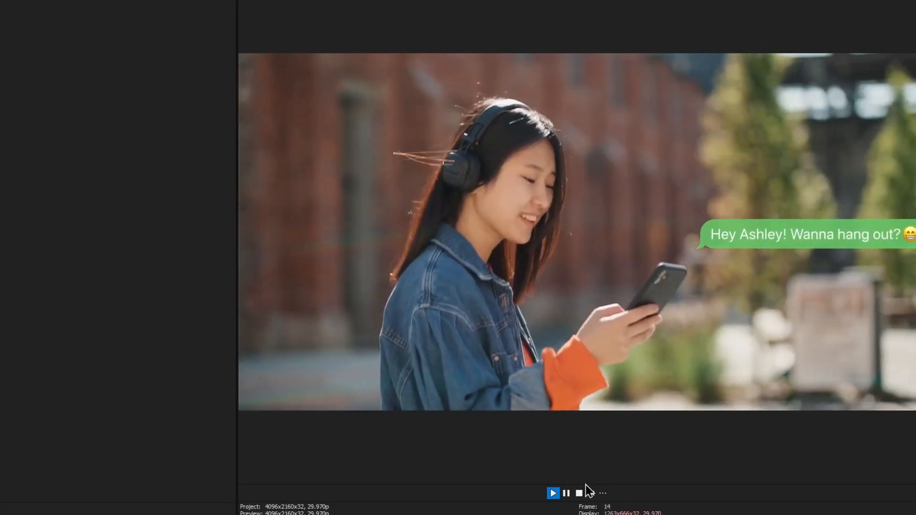
click(567, 493)
click(591, 493)
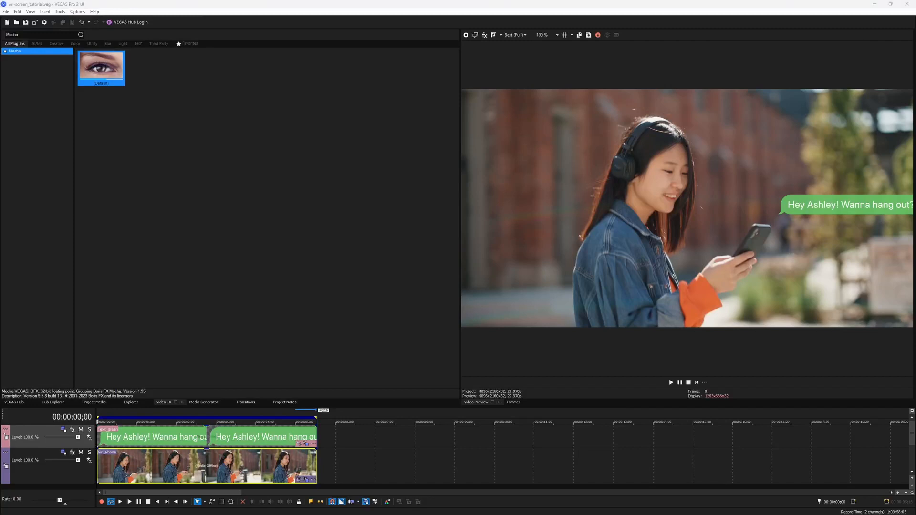
Step: Select the green text event and place the playhead at 00:00:01;10, stepping through its frames
click(119, 436)
click(135, 436)
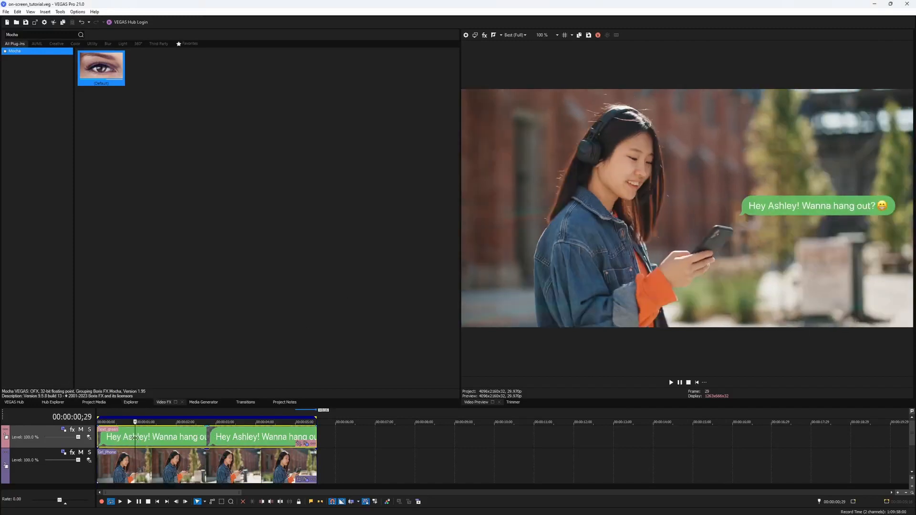
key(Right)
key(Right)
key(Right)
key(Right)
key(Left)
key(Left)
key(Left)
key(Right)
key(Right)
key(Right)
key(Right)
key(Right)
key(Right)
key(Right)
key(Right)
key(Right)
key(Right)
key(Right)
key(Right)
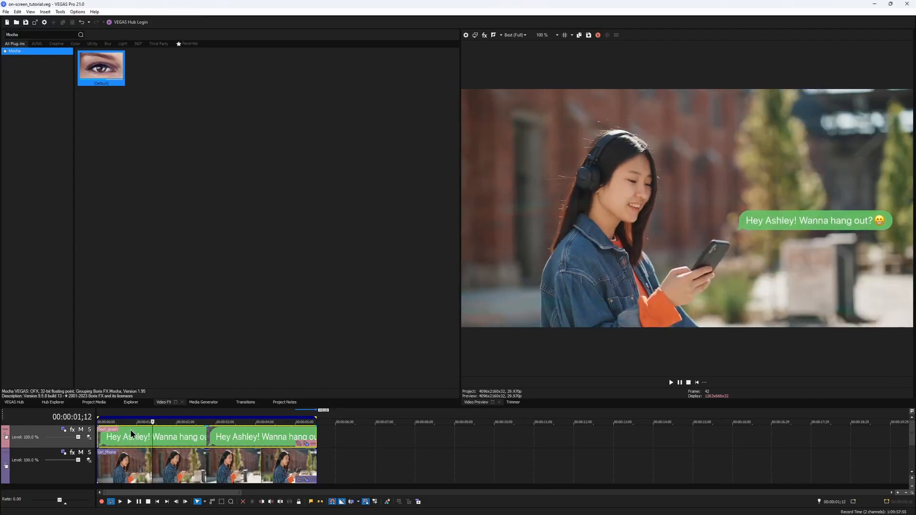
key(Left)
key(Left)
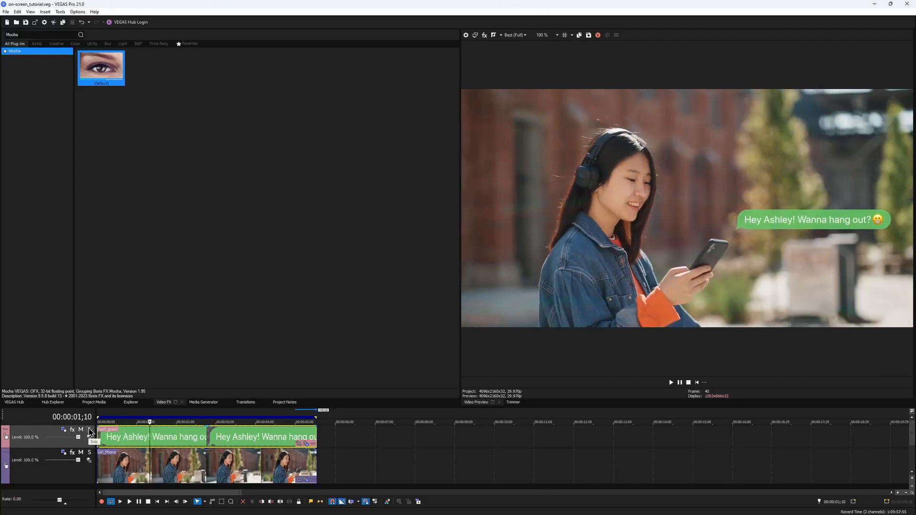
Step: Open Pan/Crop for the green text event, sync its cursor to the timeline, and create a position keyframe at 00:00:01;10
click(300, 445)
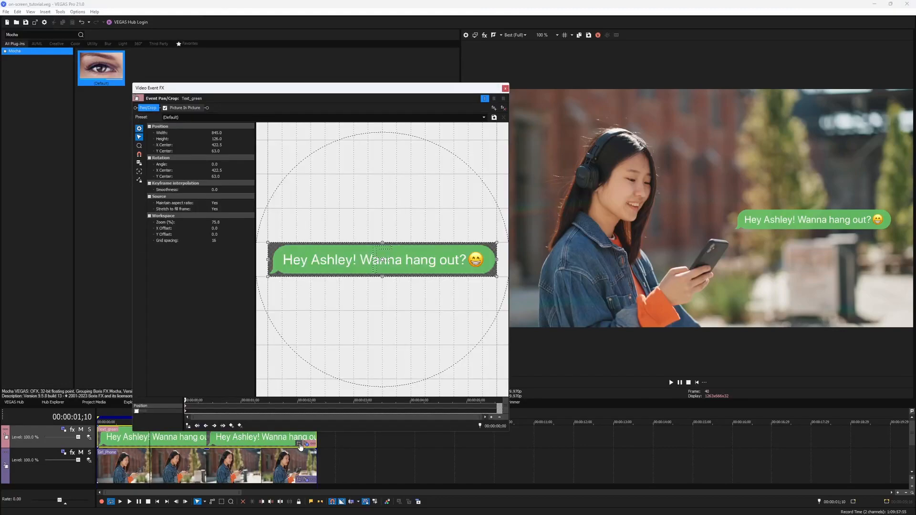
drag(408, 89, 353, 34)
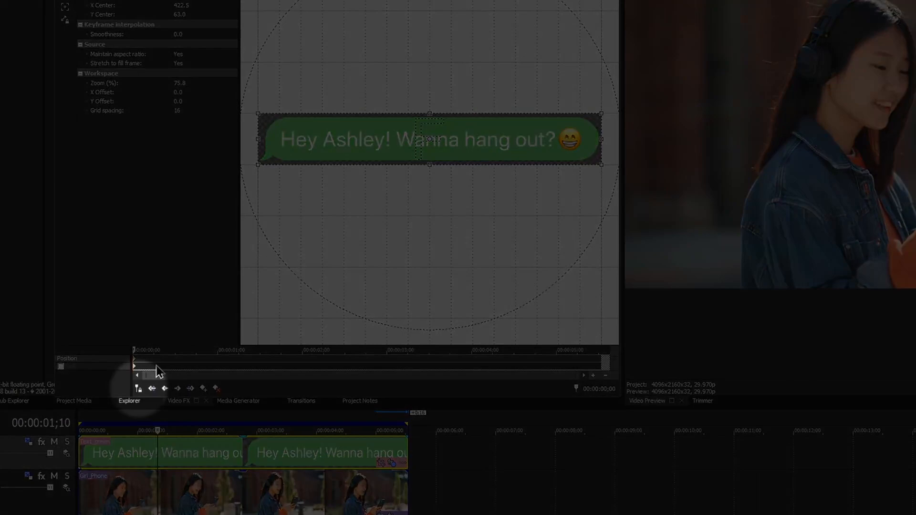
click(142, 392)
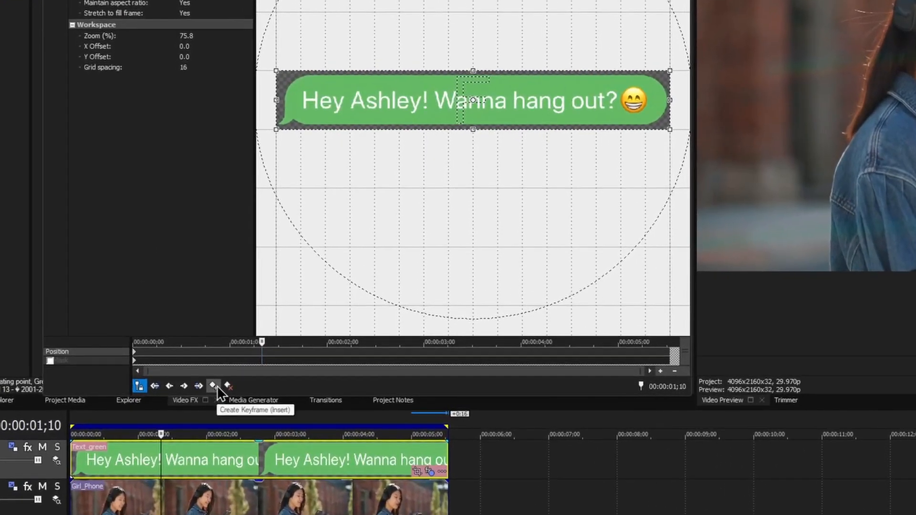
click(217, 388)
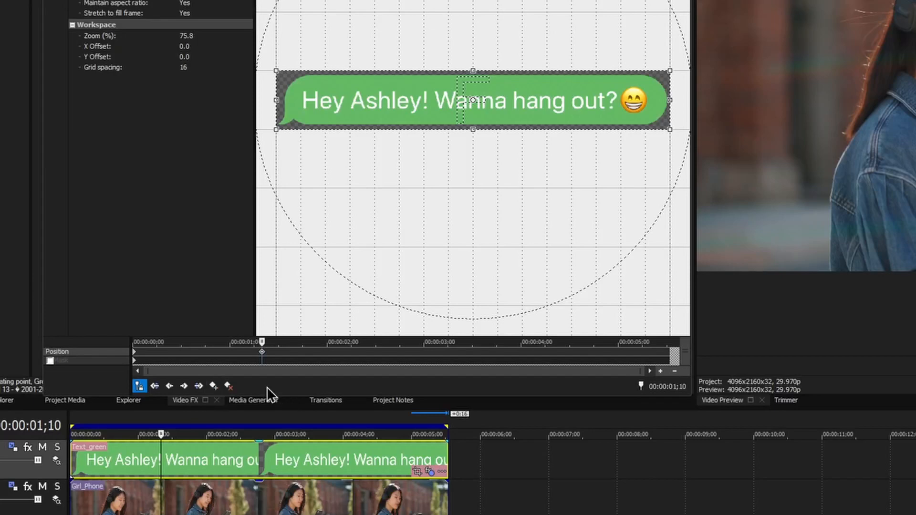
Step: Shrink the bubble in a position keyframe at 00:00:01;04 by enlarging its crop frame to about 2,647 by 554, keeping the tail corner anchored
key(Left)
key(Left)
key(Left)
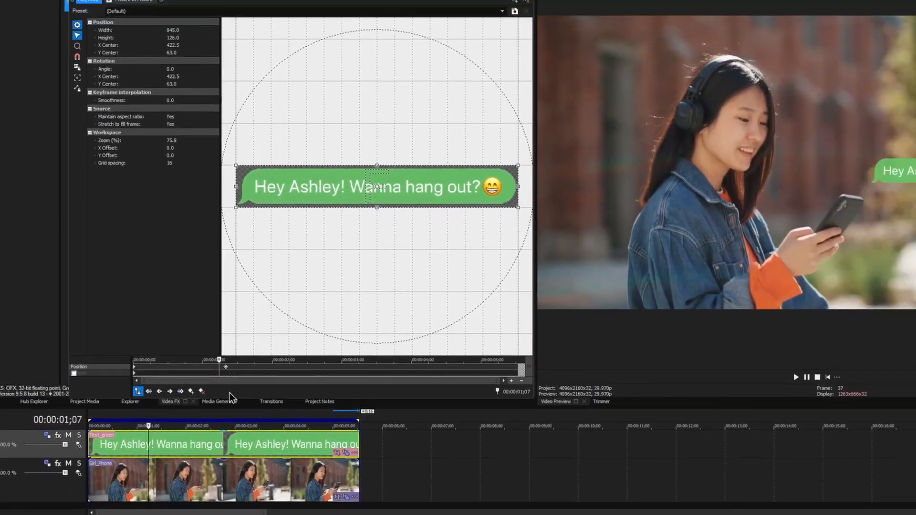
key(Left)
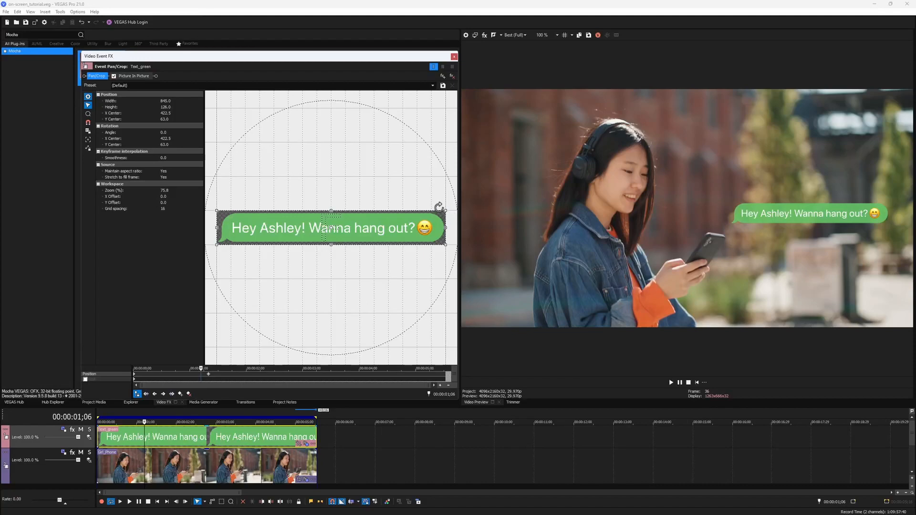
mouse_move(438, 208)
mouse_down()
mouse_move(497, 209)
mouse_move(466, 184)
mouse_move(439, 198)
mouse_up()
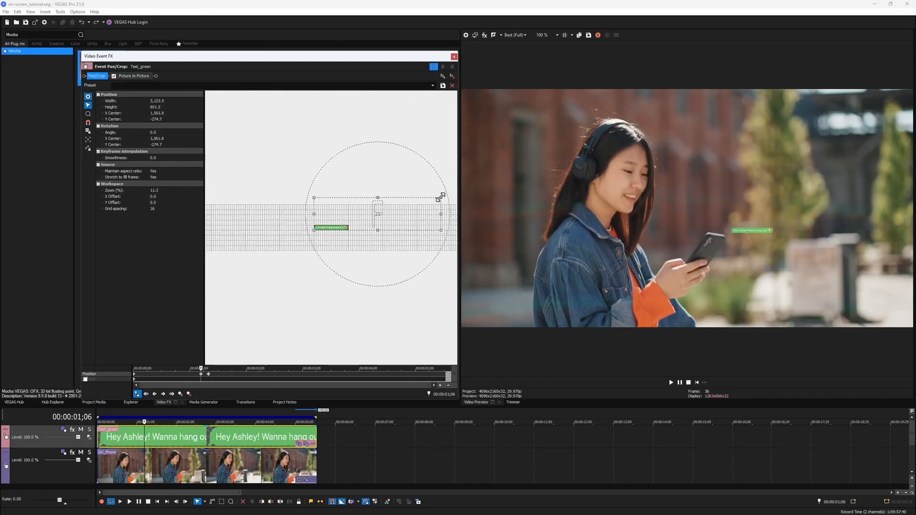
mouse_move(201, 368)
mouse_down()
mouse_move(209, 368)
mouse_move(198, 379)
mouse_up()
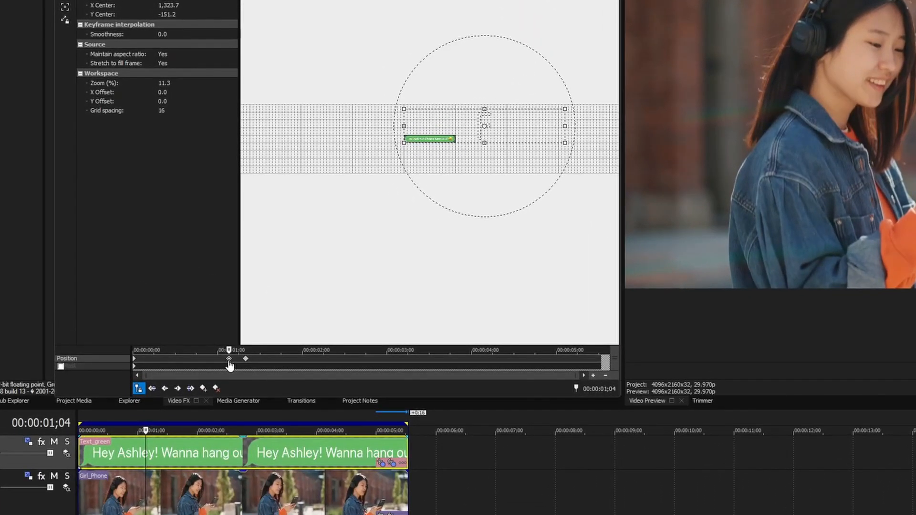
mouse_move(213, 360)
mouse_down()
mouse_move(200, 361)
mouse_move(239, 361)
mouse_move(222, 362)
mouse_up()
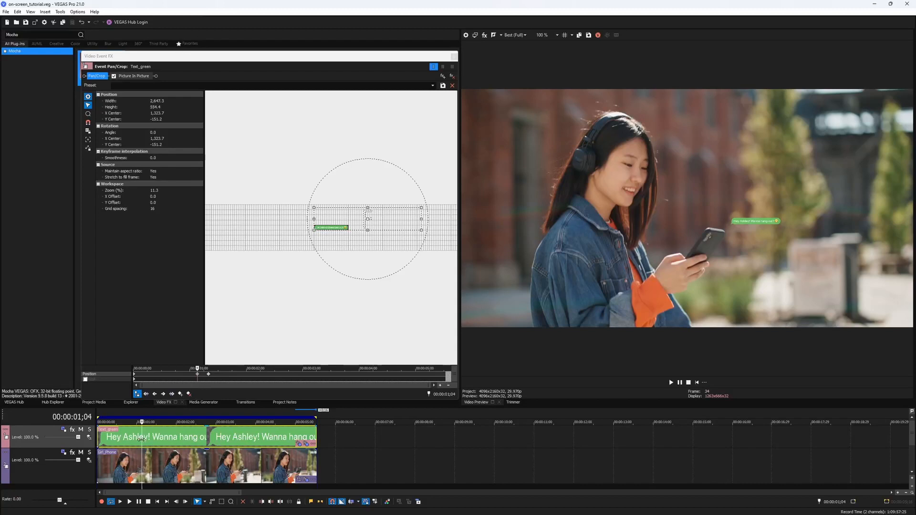
Step: Split the green text event at 00:00:01;04 and delete the part before the split
key(s)
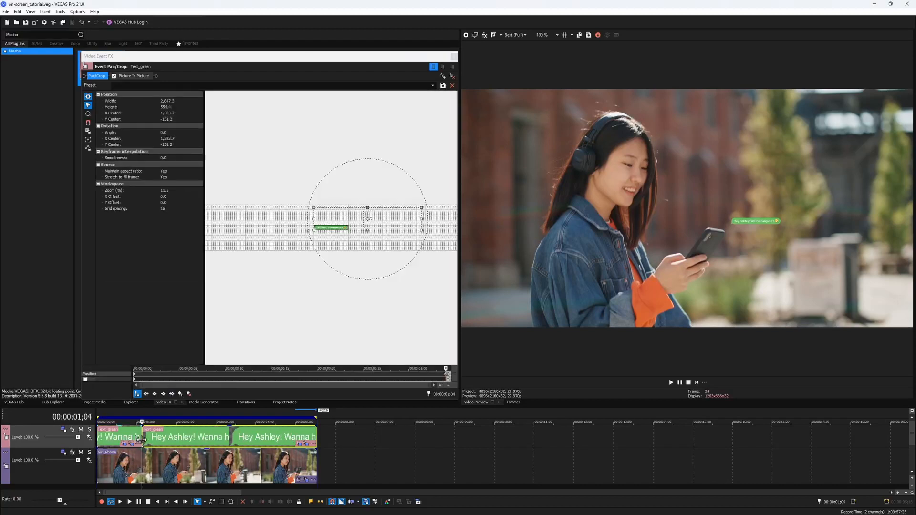
click(122, 437)
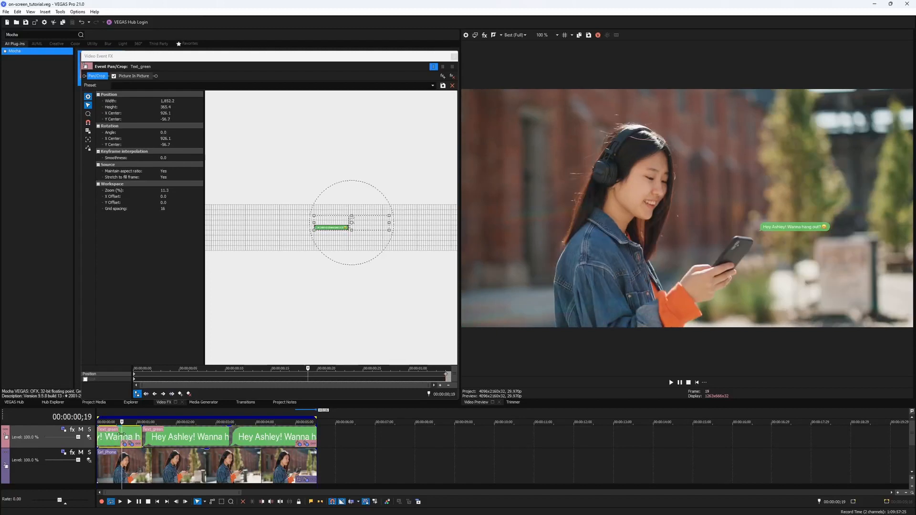
key(Delete)
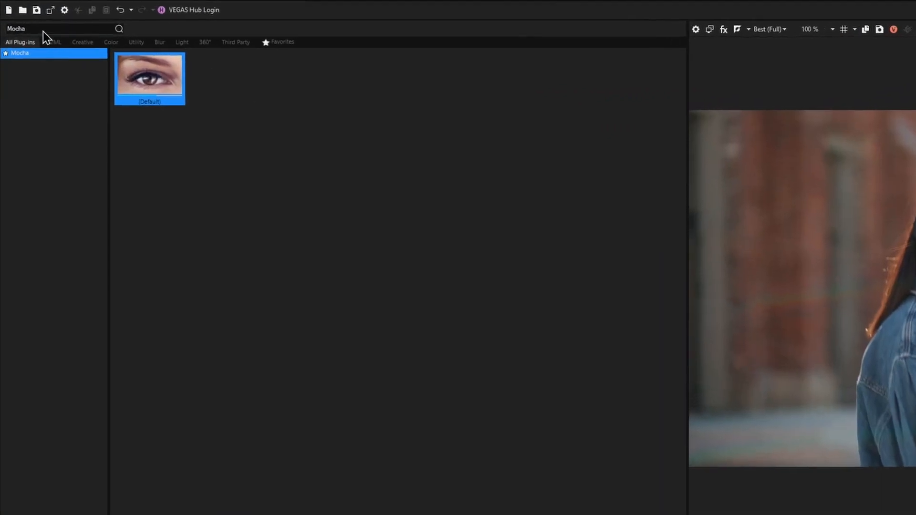
Step: Search the video effects for "Motion blur" and apply the default BCC Motion Blur to the green text event
double_click(3, 33)
text(Motion blur)
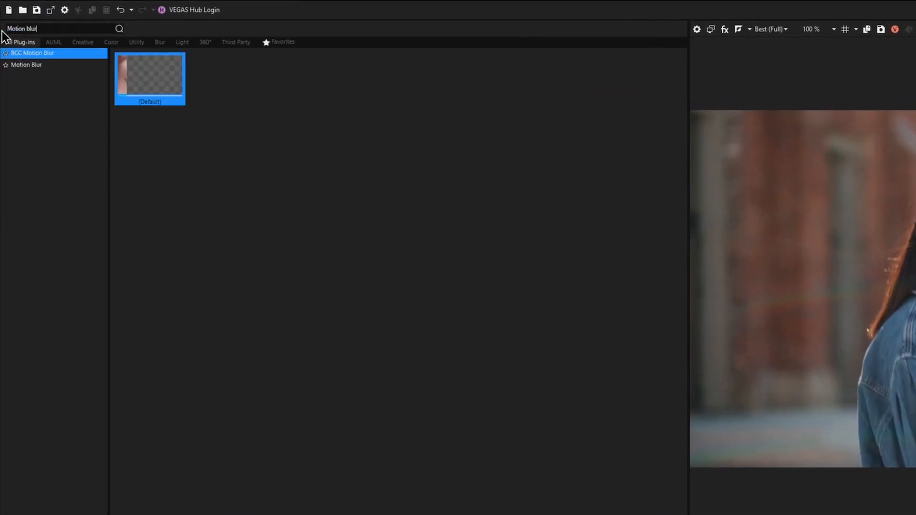
click(33, 66)
click(39, 55)
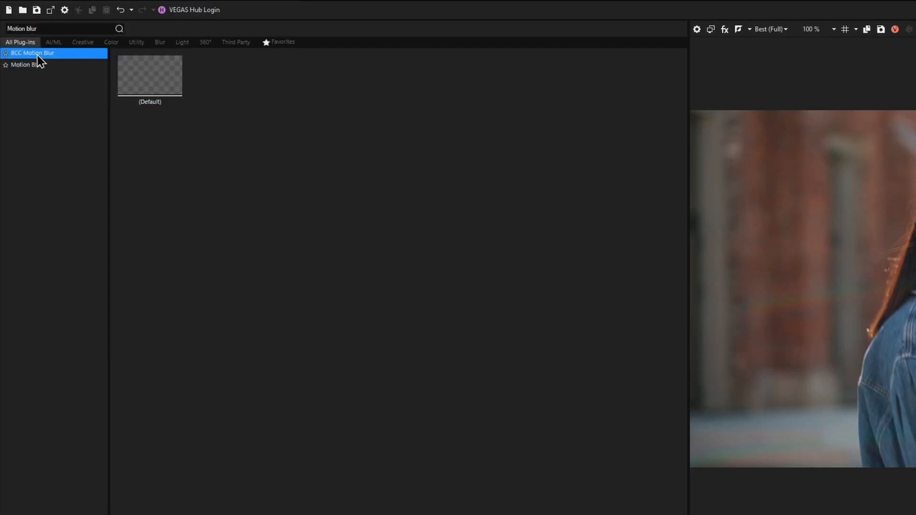
drag(138, 77, 191, 435)
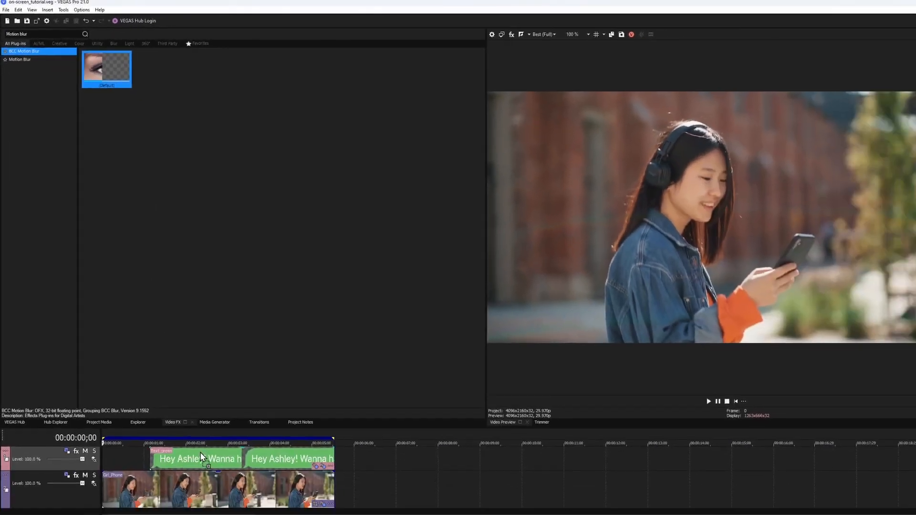
Step: Set the Motion Blur Amt to 0.5, close the effect window, and return to the start of the timeline
drag(358, 115, 293, 37)
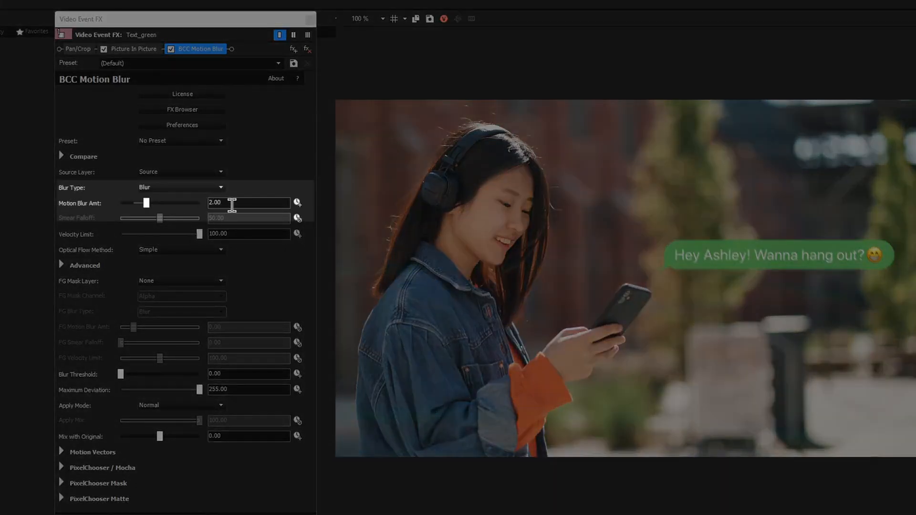
double_click(232, 204)
text(0.5)
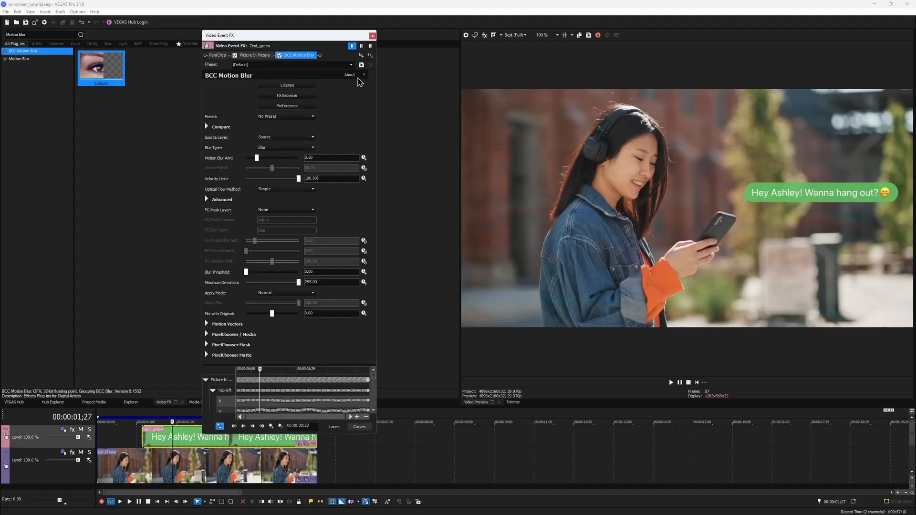
click(372, 36)
click(696, 382)
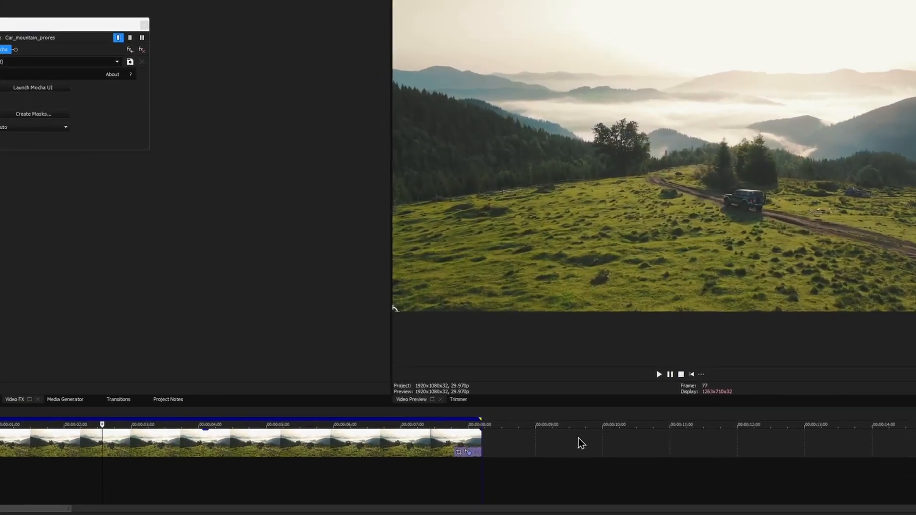
Step: In the car mountain project, add a Titles & Text event on a new video track above the car clip, spanning the clip's full length
right_click(613, 441)
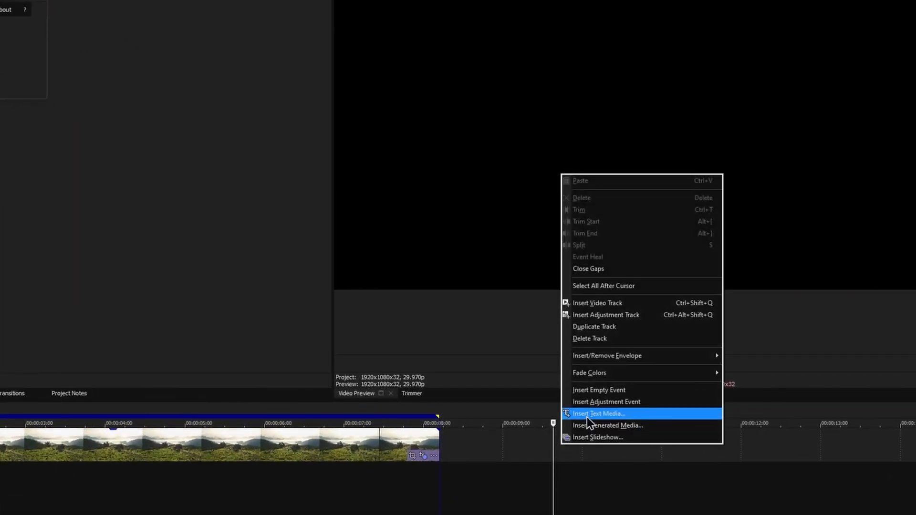
click(585, 425)
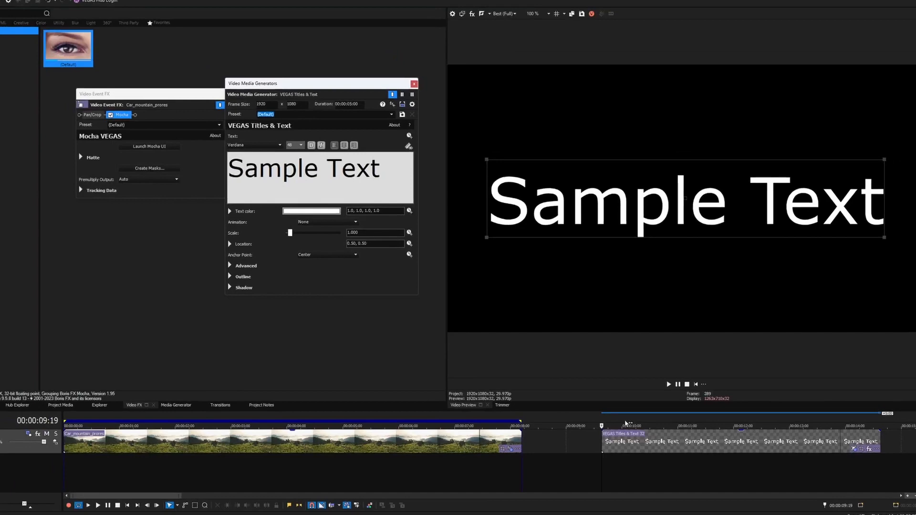
right_click(563, 440)
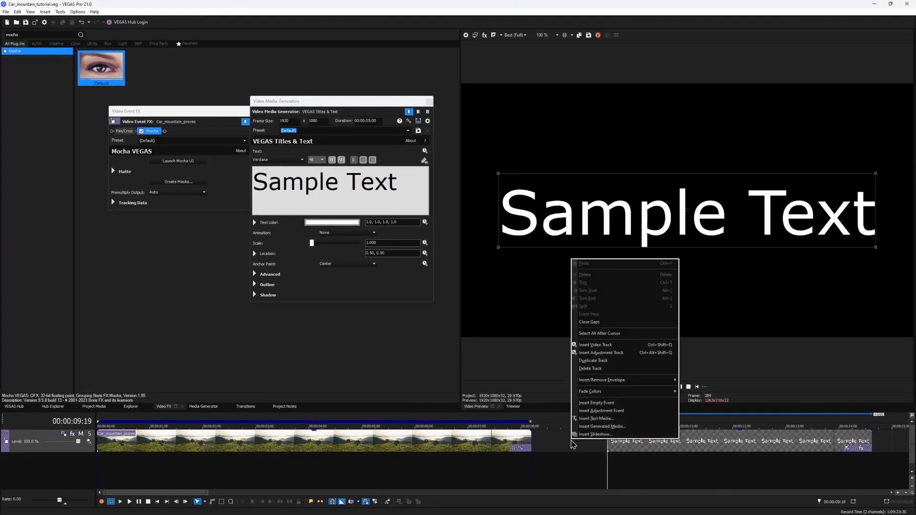
click(588, 343)
drag(624, 464, 120, 432)
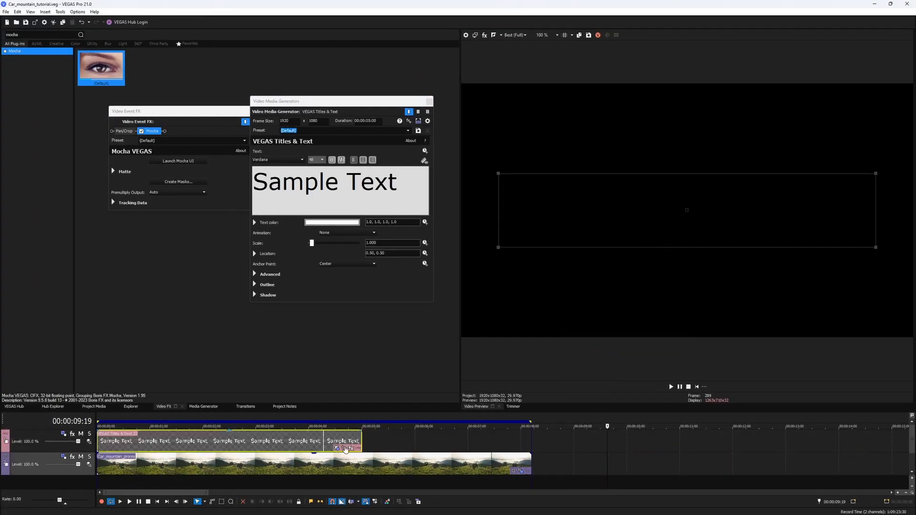
drag(362, 441, 531, 441)
Step: At 00:00:03;01, replace the title's sample text with "ALL-WHEEL DRIVE"
click(258, 446)
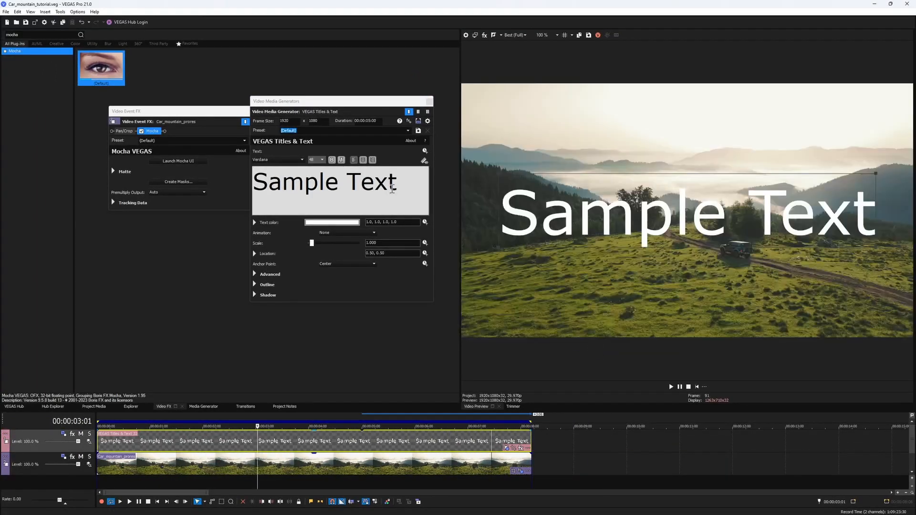
click(324, 191)
key(ctrl+a)
text(ALL-WHEEL)
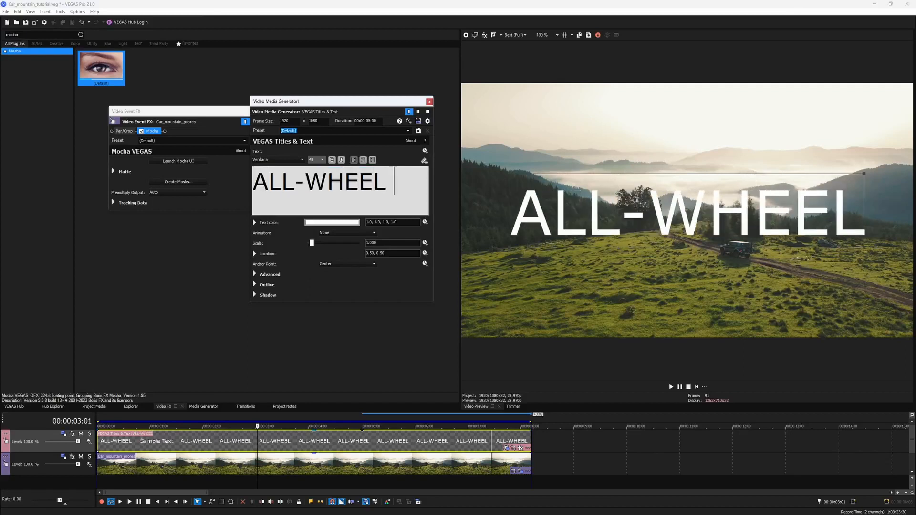
text( DRIVE)
key(ctrl+a)
Step: Set the ALL-WHEEL DRIVE text to font size 18 in Futura-Bold
click(322, 159)
click(315, 190)
click(278, 159)
scroll(278, 159, up, 5)
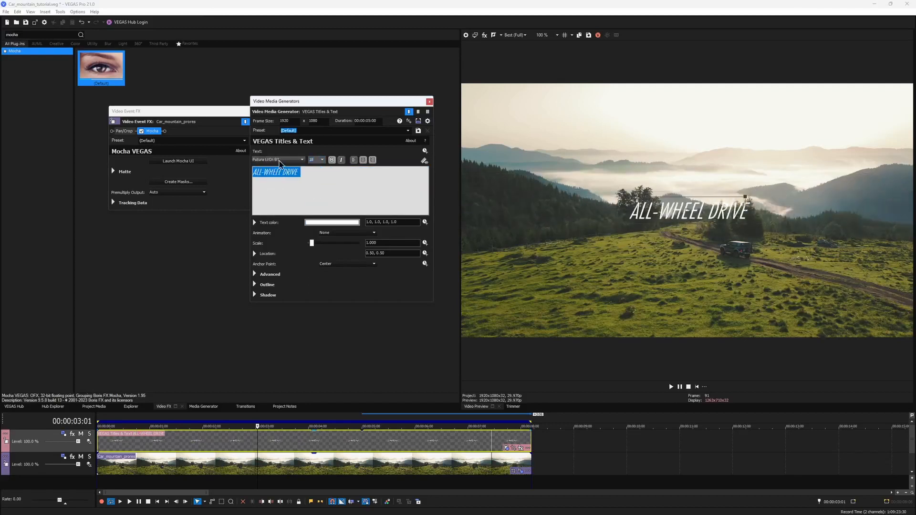
Step: Shrink the title to a scale of about 0.546 and place it beside the car at location about 0.74, 0.42
drag(695, 210, 772, 224)
drag(665, 214, 710, 219)
drag(765, 226, 799, 231)
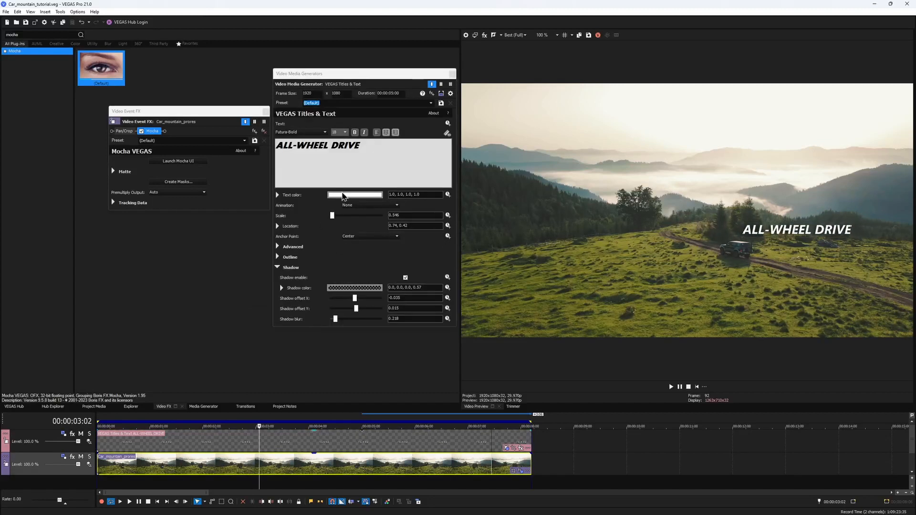
Step: Open the car clip in Mocha and scrub through the Car Track layer to review its track
click(174, 163)
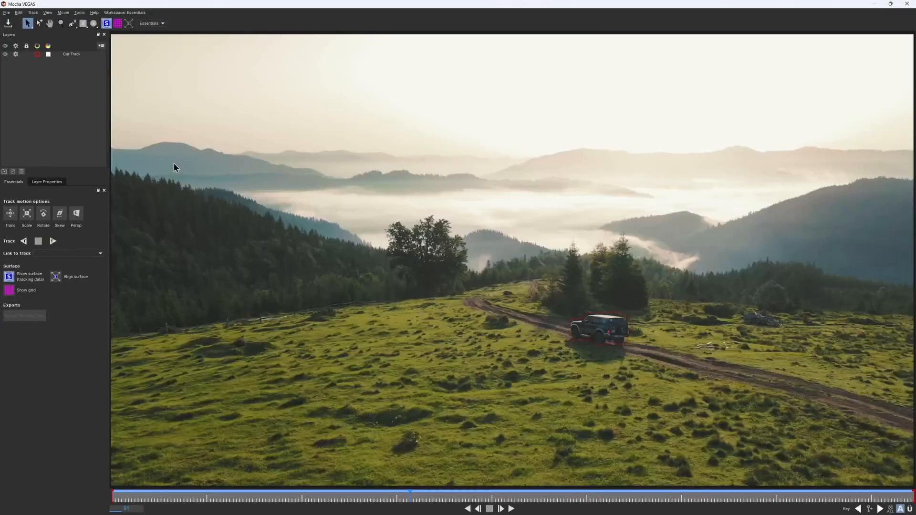
click(75, 54)
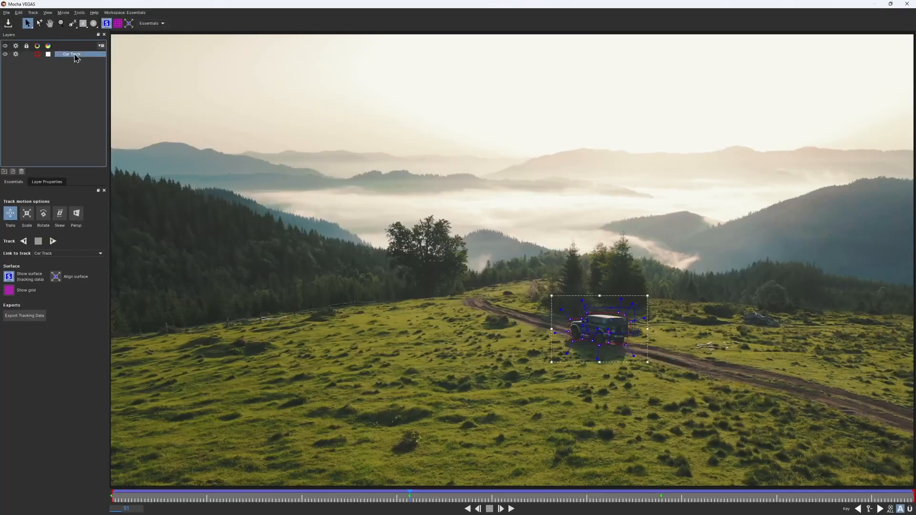
drag(134, 501, 897, 482)
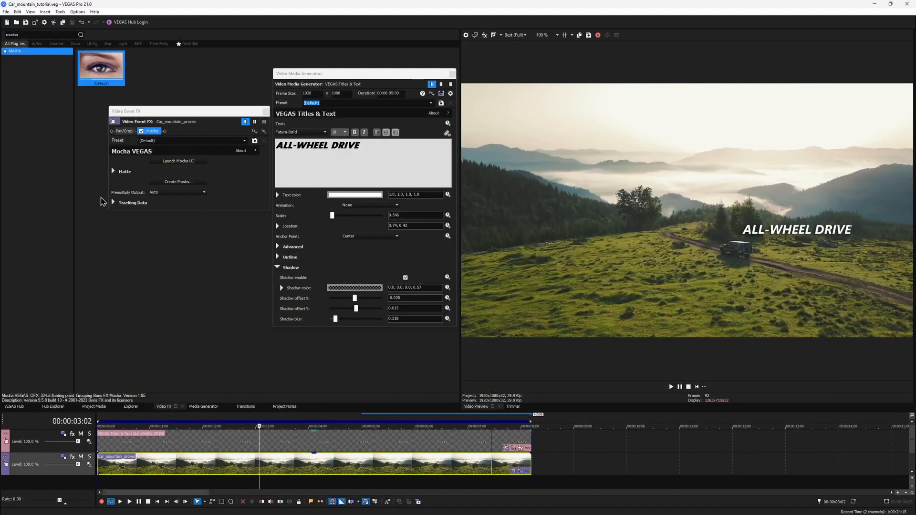
Step: Create track data from the Car Track layer in the car clip's Mocha effect, apply the export, and close the effect window
click(113, 204)
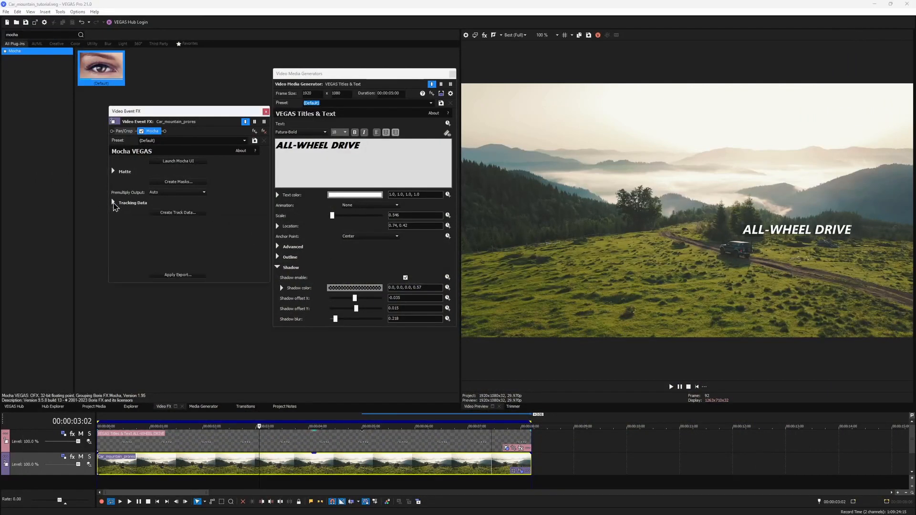
click(177, 214)
click(234, 262)
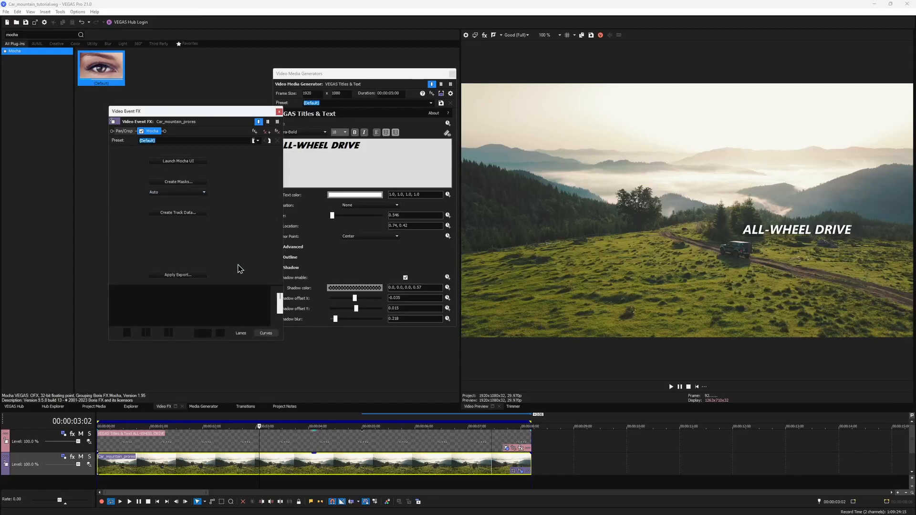
click(184, 278)
click(280, 113)
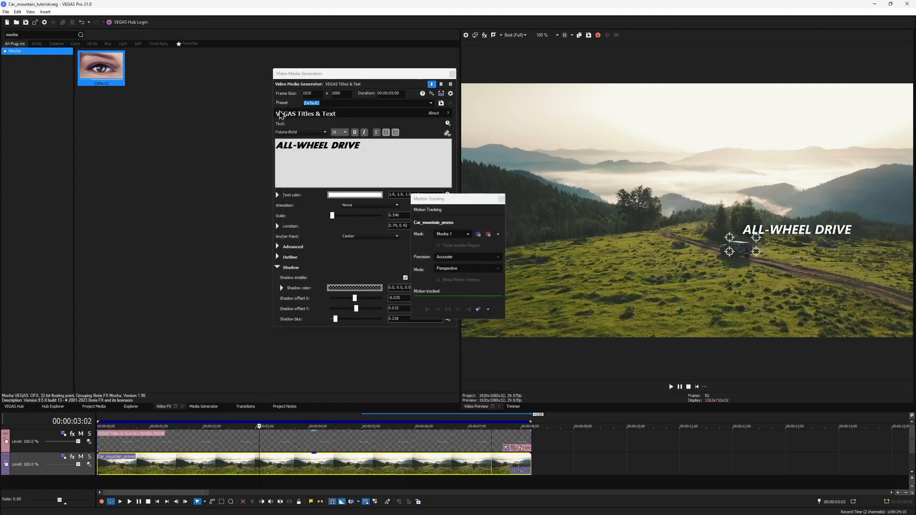
Step: Transfer the car's Mocha 1 motion data to the Location of the ALL-WHEEL DRIVE title, keeping the windows clear of each other
drag(355, 75, 219, 75)
drag(432, 199, 356, 195)
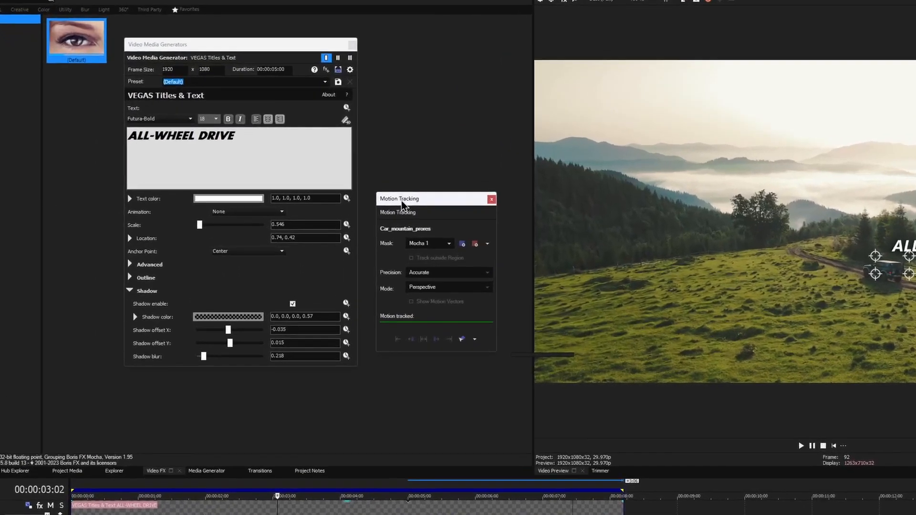
click(411, 304)
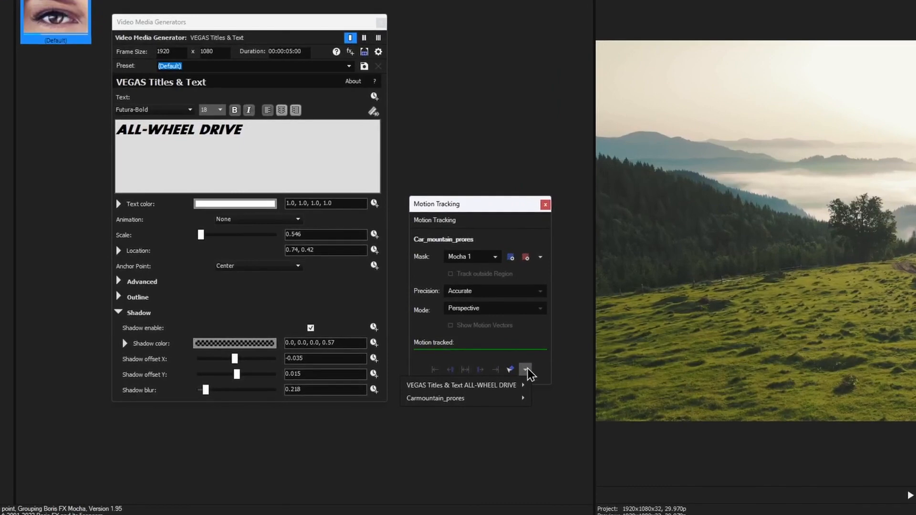
mouse_move(516, 390)
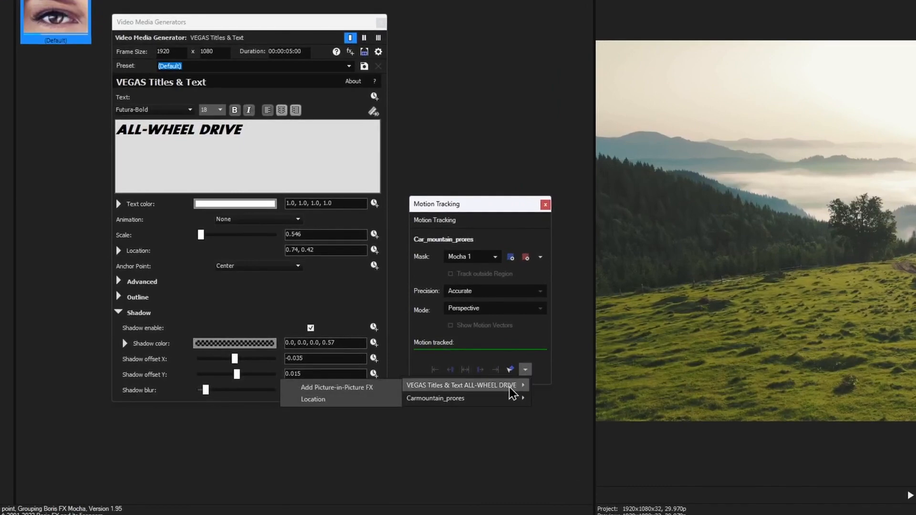
click(354, 403)
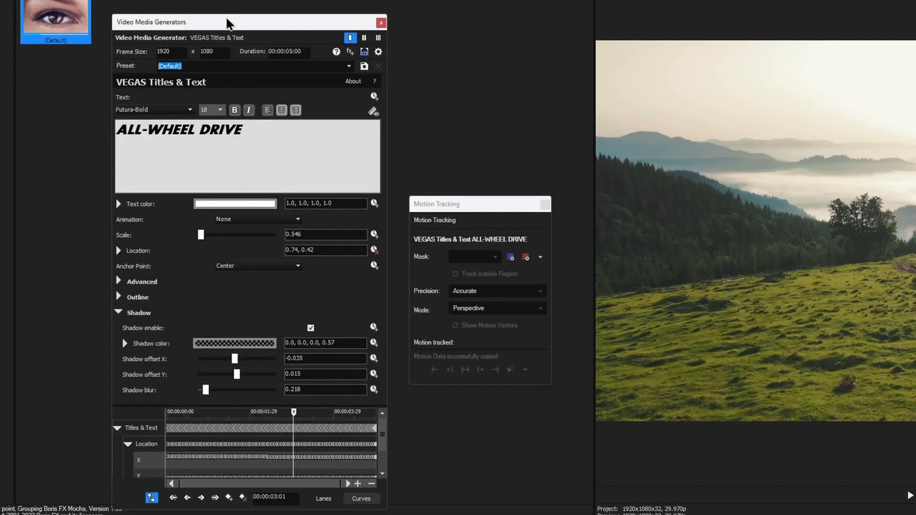
drag(227, 24, 219, 0)
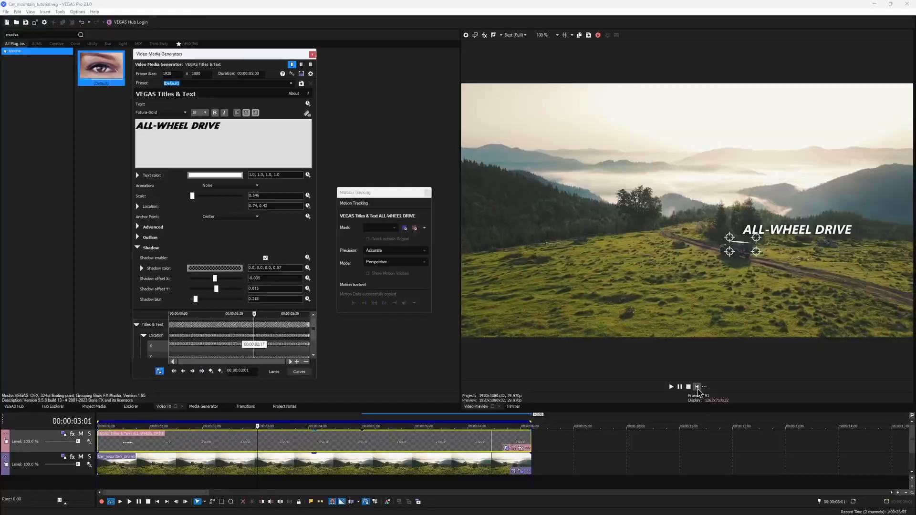
Step: Play the timeline from the start to check how the title follows the car
click(697, 386)
click(517, 497)
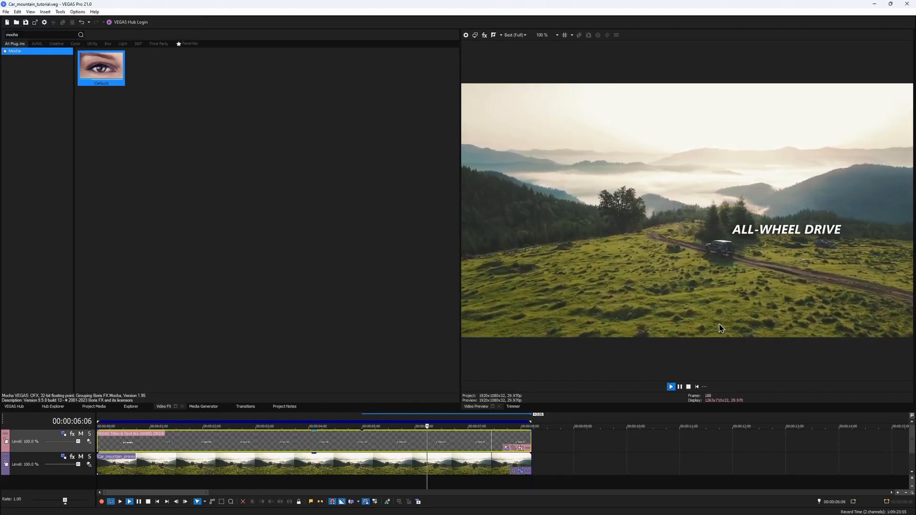
click(696, 387)
mouse_move(531, 443)
mouse_down()
mouse_move(427, 443)
mouse_move(583, 438)
mouse_move(531, 439)
mouse_up()
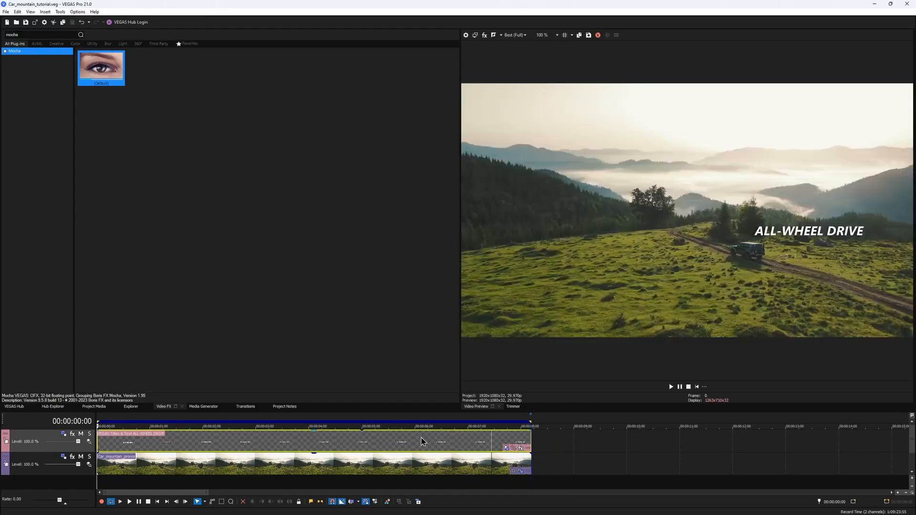
click(671, 387)
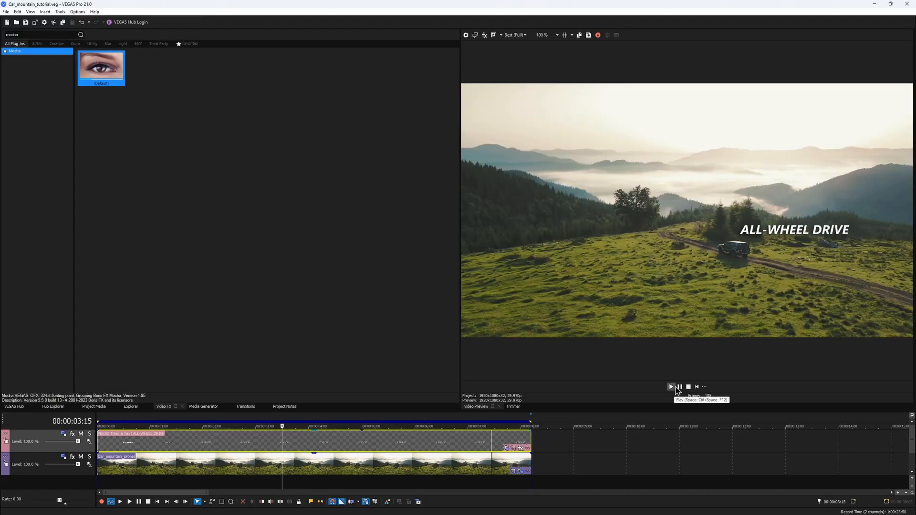
Step: Match the title's generated media to the event length, and shift the title's position relative to the car with Event Pan/Crop
click(506, 448)
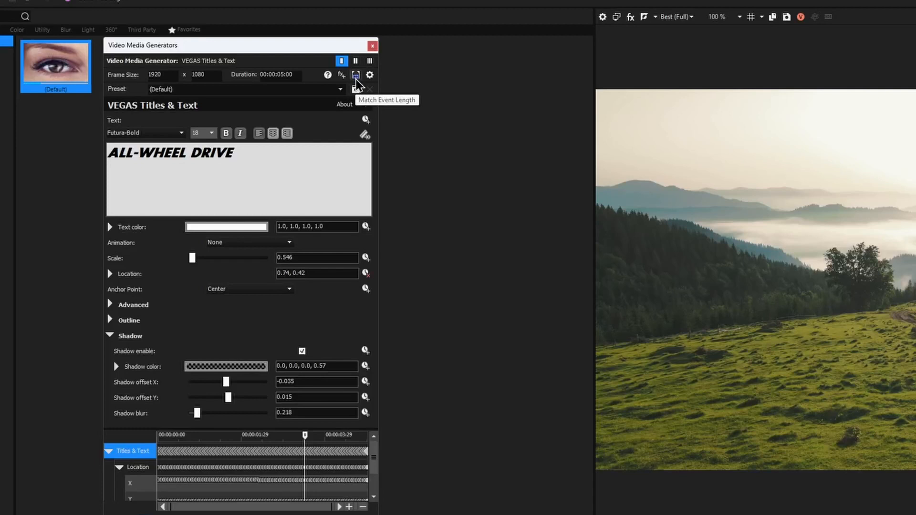
click(355, 79)
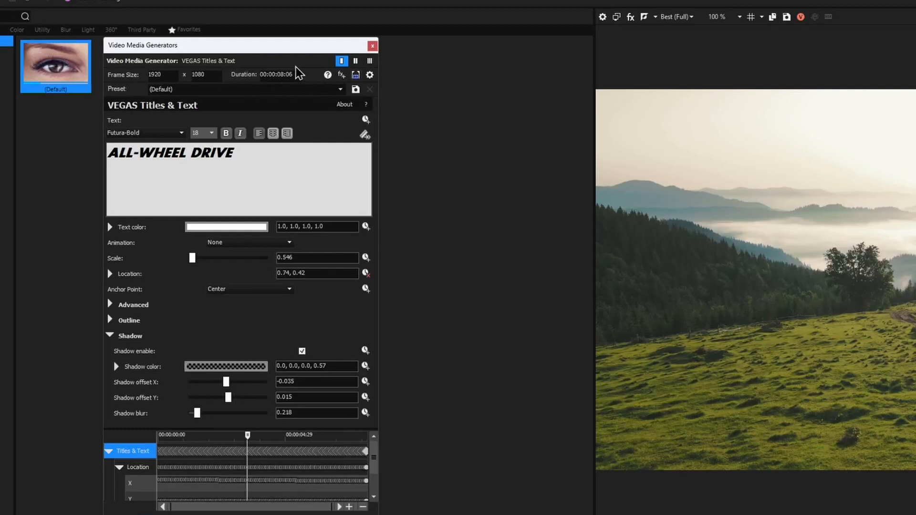
click(372, 46)
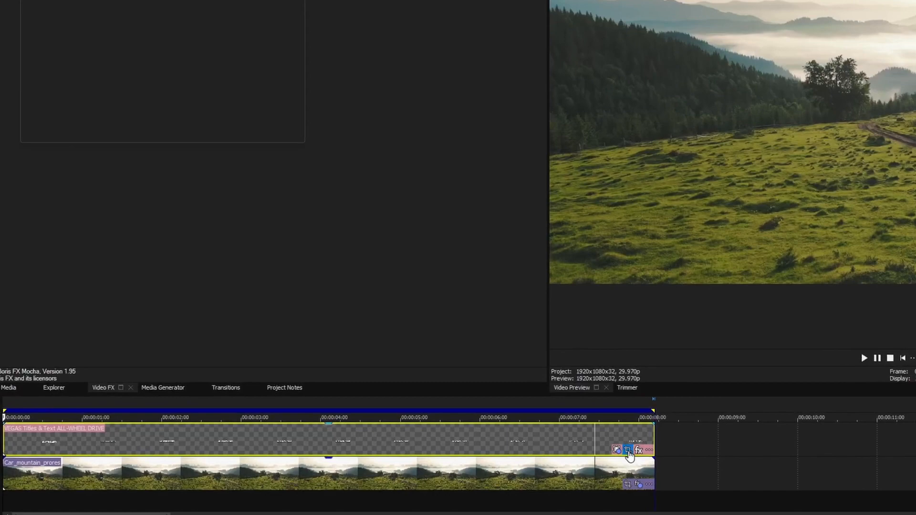
click(628, 450)
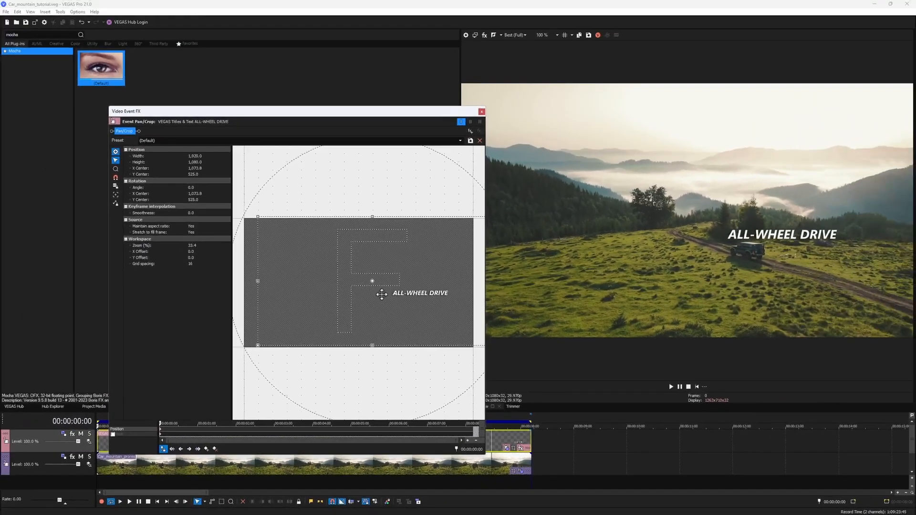
drag(382, 294, 430, 277)
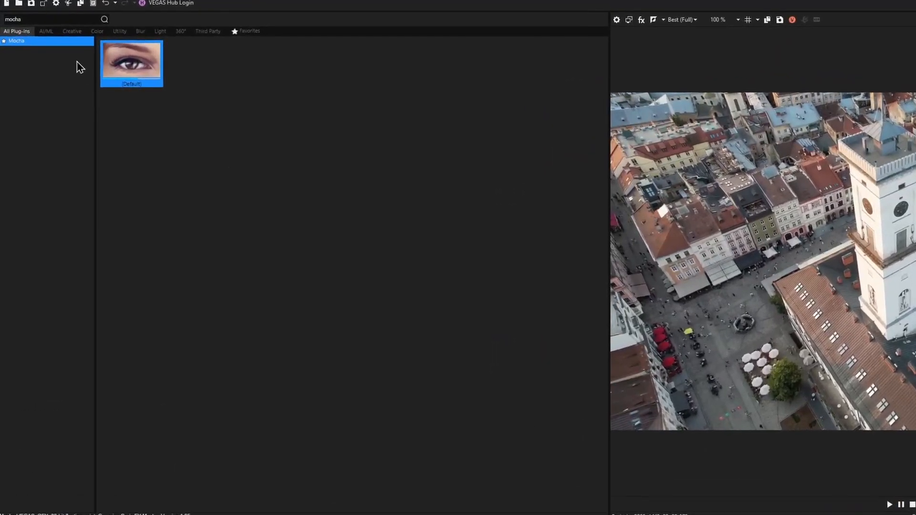
Step: Apply the default Mocha effect to the Town Hall_undist clip and launch the Mocha interface
drag(120, 66, 267, 458)
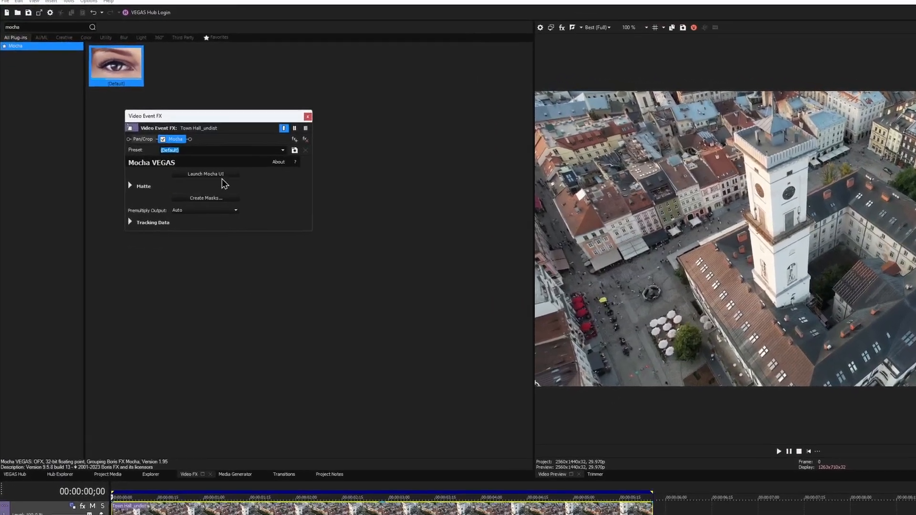
click(191, 160)
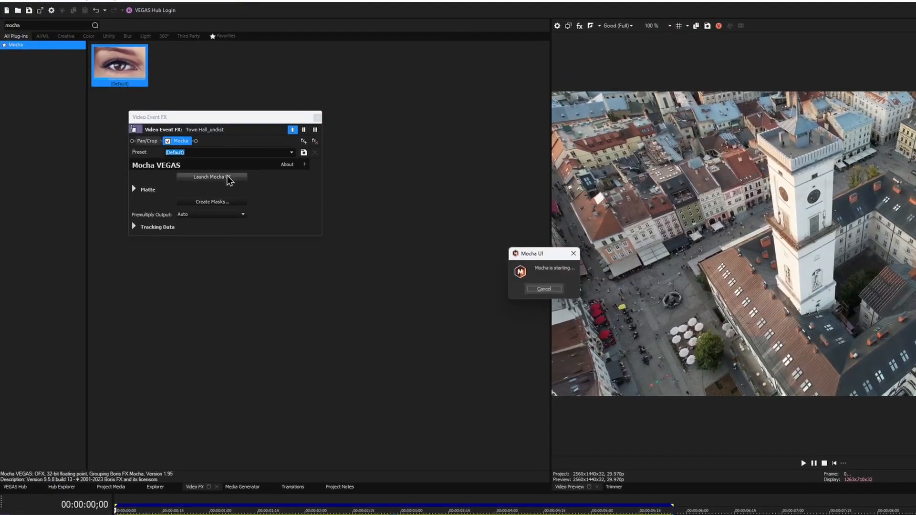
key(space)
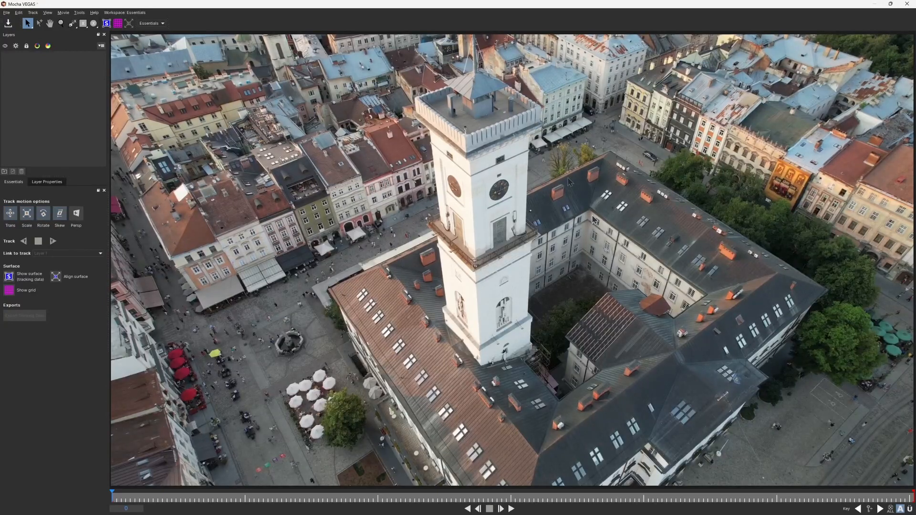
Step: Draw a rectangular spline over the tower's face with the black clock and fit its corners to the wall's edges
click(83, 24)
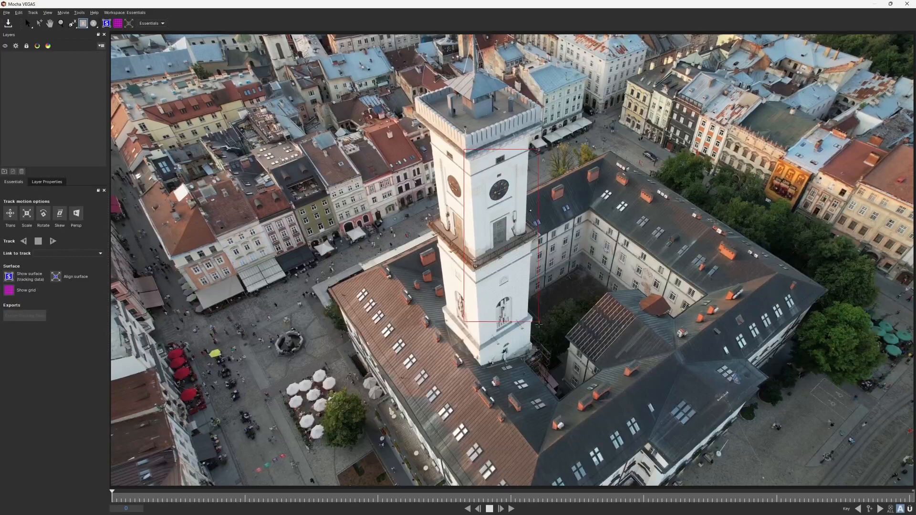
drag(539, 324, 541, 345)
scroll(505, 320, up, 2)
drag(454, 351, 470, 354)
drag(534, 318, 537, 343)
drag(458, 139, 461, 160)
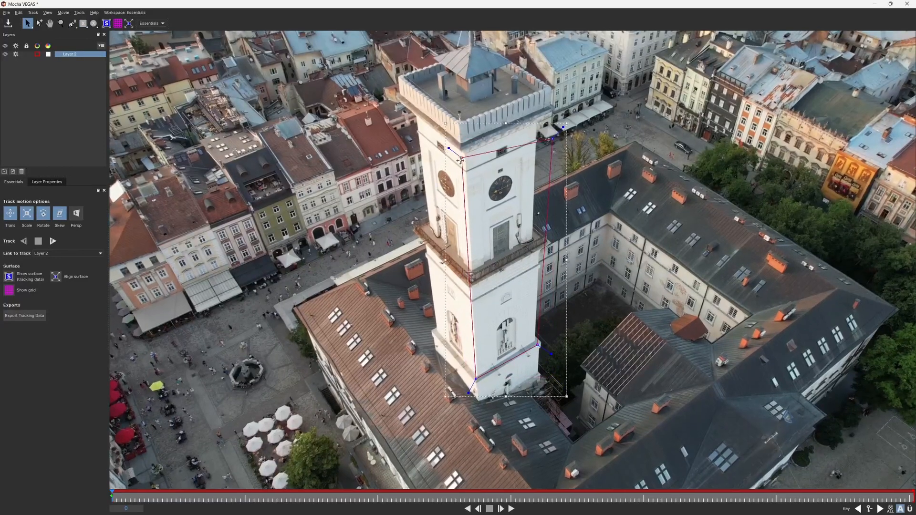
drag(550, 138, 539, 122)
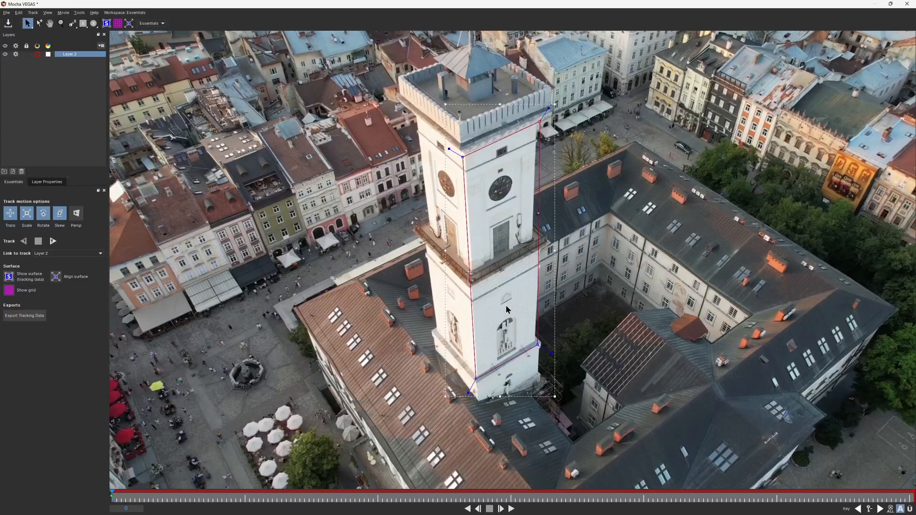
Step: Add a second spline to the same layer around the balcony crossing the outlined tower face
key(z)
drag(508, 285, 530, 239)
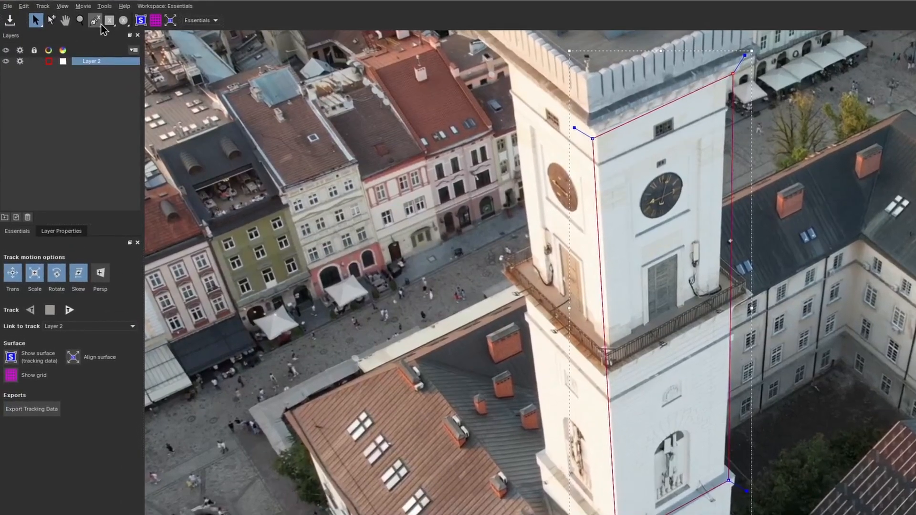
key(z)
drag(682, 287, 715, 216)
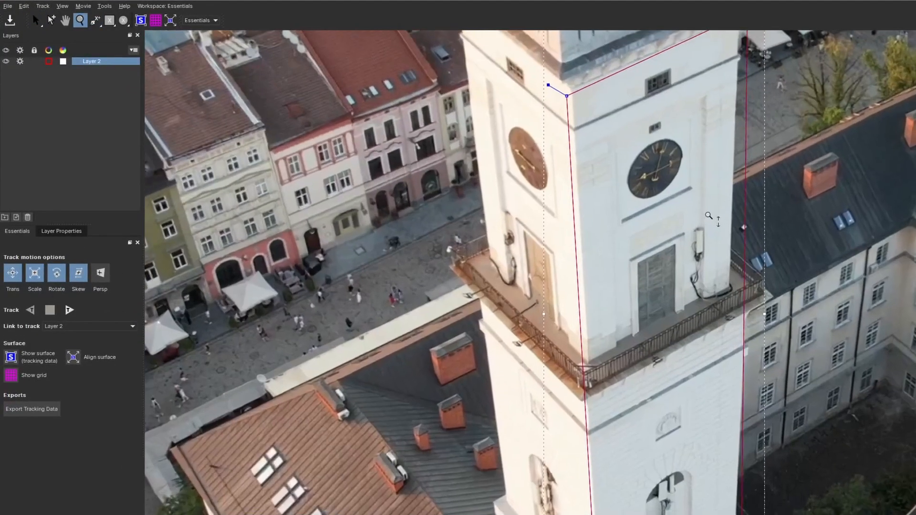
click(742, 268)
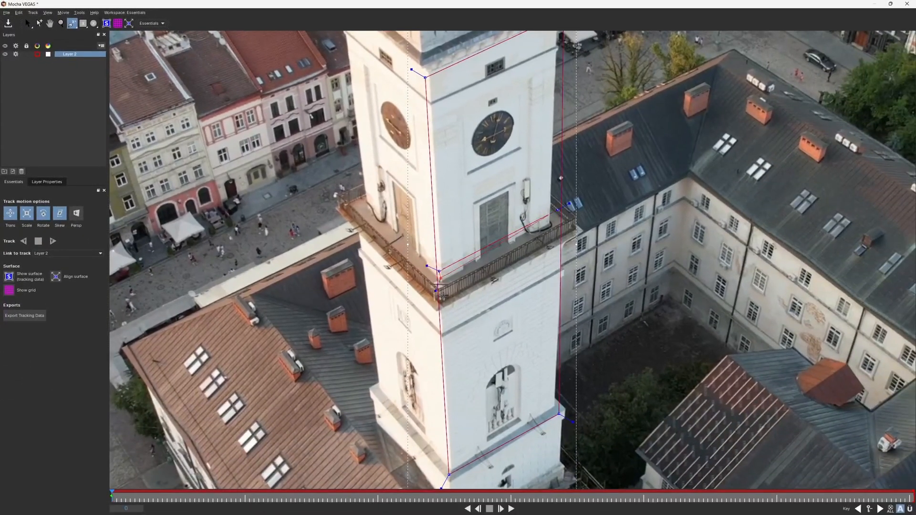
right_click(548, 250)
key(z)
drag(547, 250, 457, 293)
key(x)
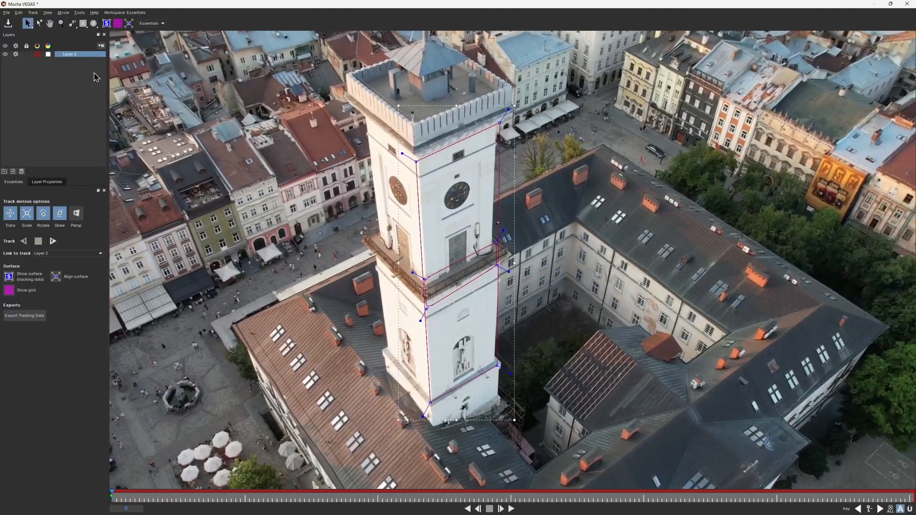
Step: Turn on the matte overlay in the viewer to check the outlined tower face and its balcony cutout
click(47, 13)
mouse_move(59, 104)
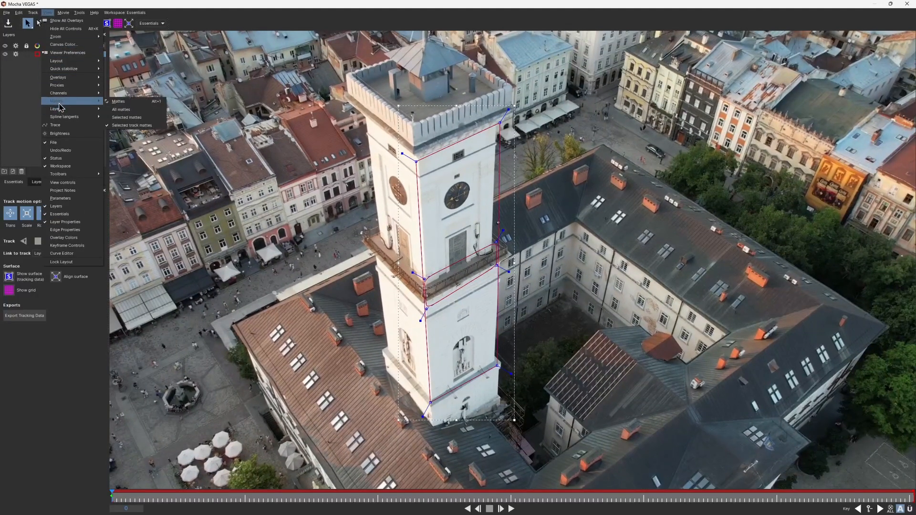
click(127, 103)
key(z)
drag(381, 215, 467, 204)
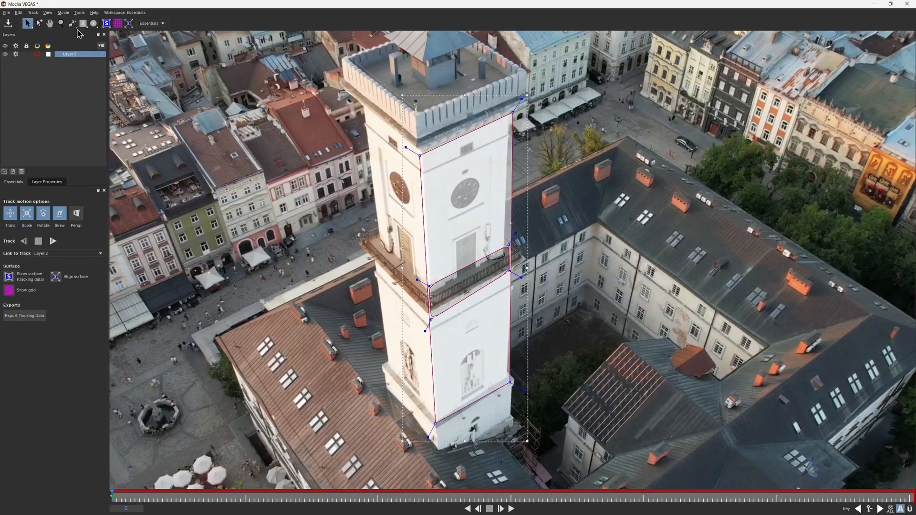
Step: Turn off the matte overlay and track the outlined tower layer forward through the whole clip
click(48, 12)
click(119, 102)
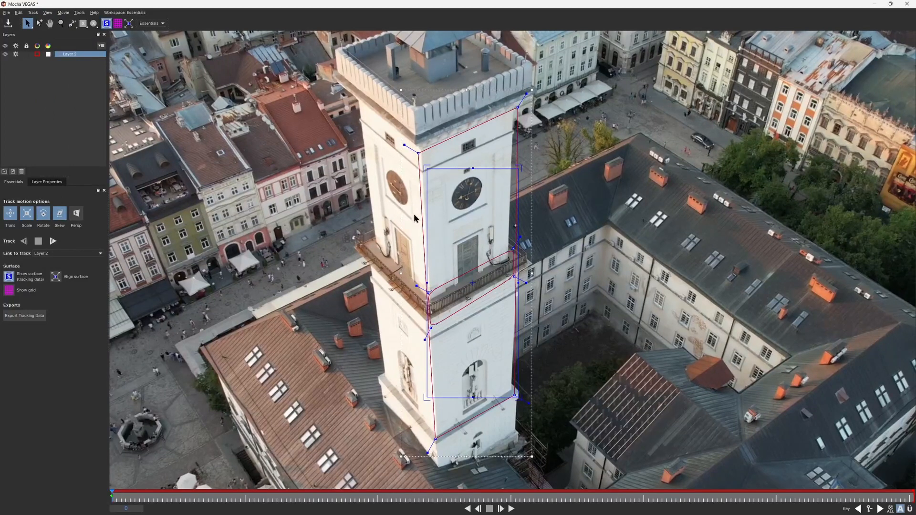
scroll(413, 214, up, 2)
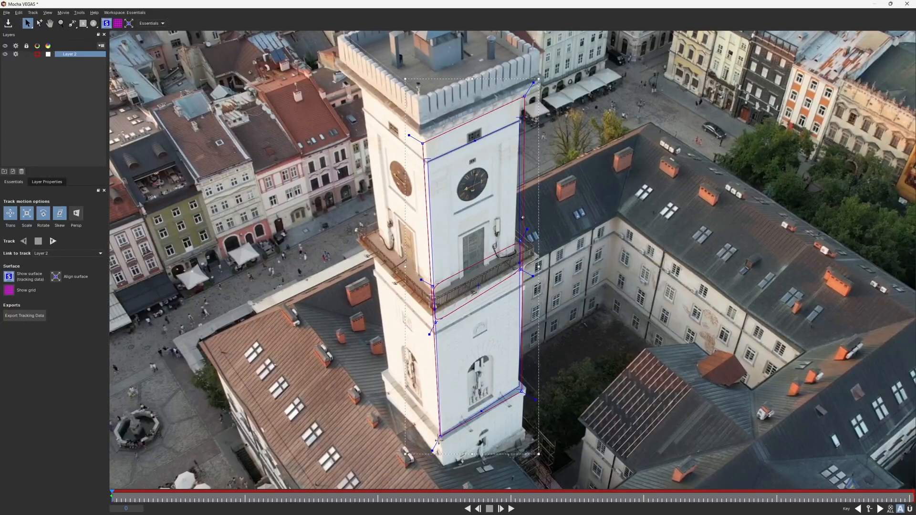
click(53, 241)
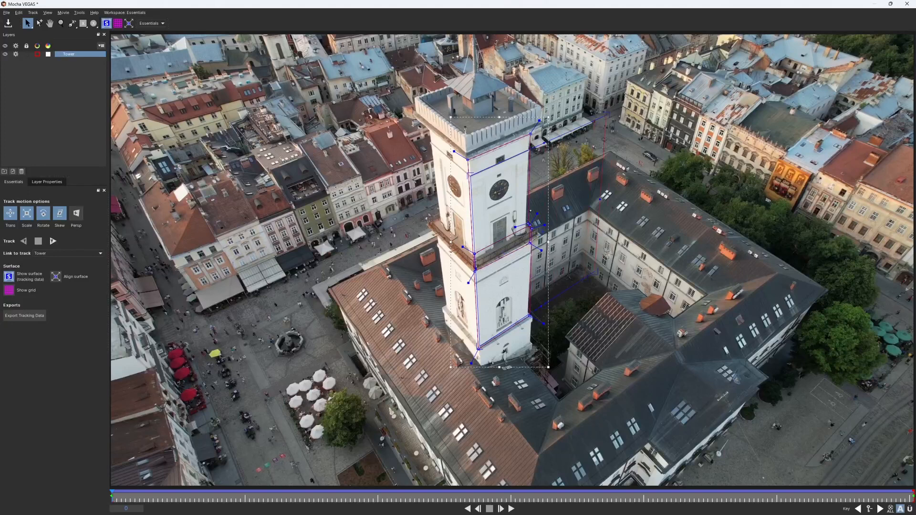
Step: Shape the tracking surface into a panel extending sideways from the clock face's outer edge, and insert the Logo clip on it
key(z)
drag(608, 240, 474, 205)
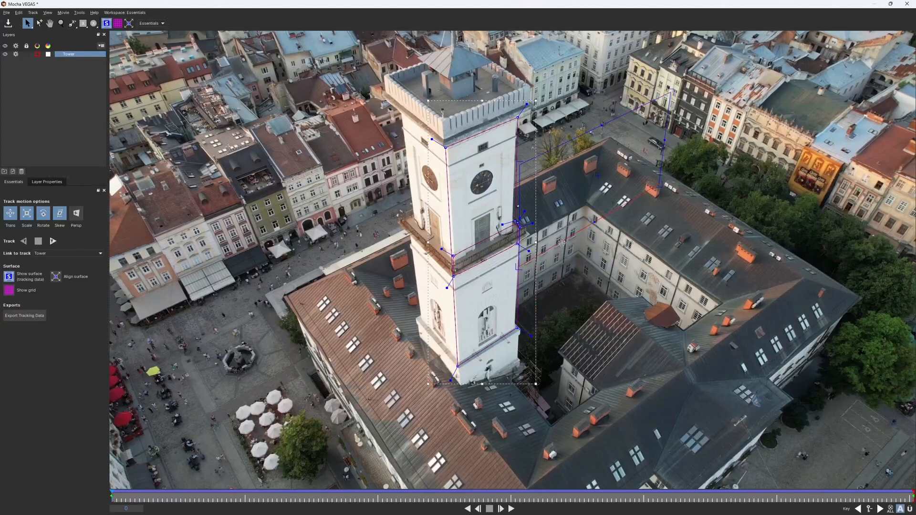
key(asterisk)
mouse_move(113, 496)
mouse_down()
mouse_move(912, 474)
mouse_move(117, 484)
mouse_up()
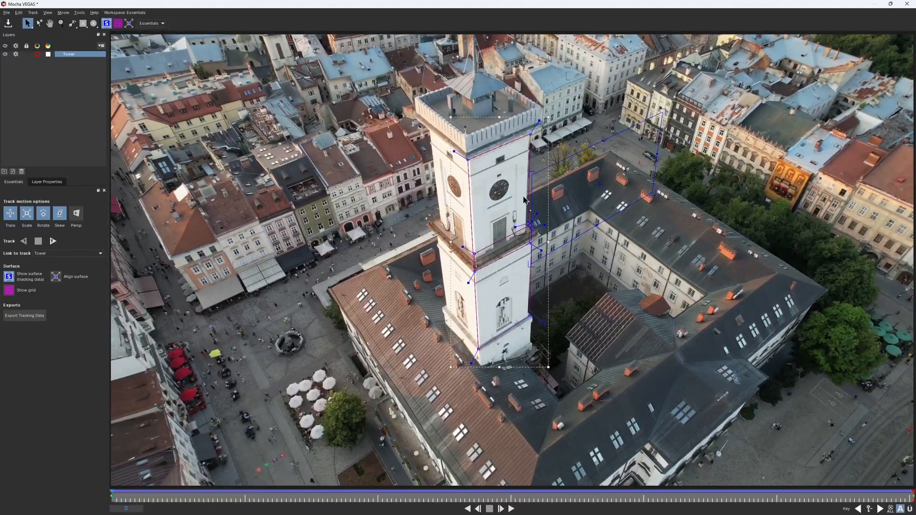
click(45, 183)
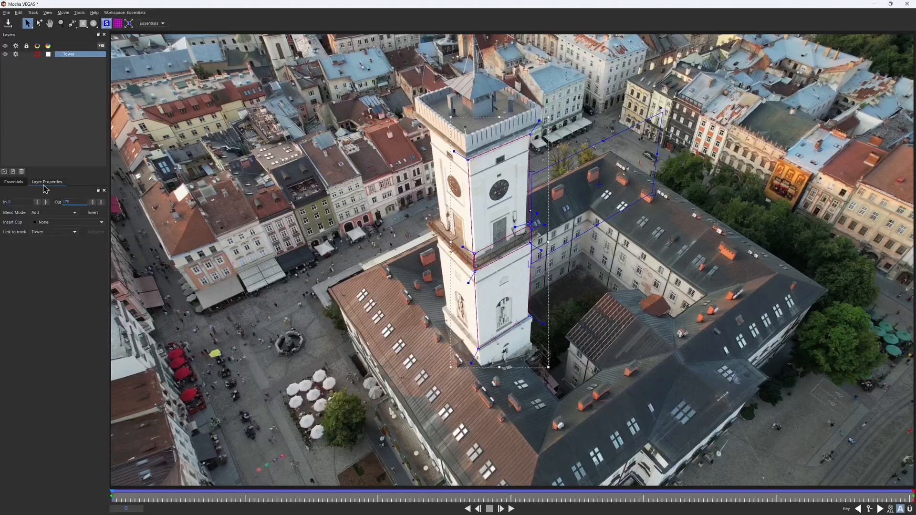
click(47, 240)
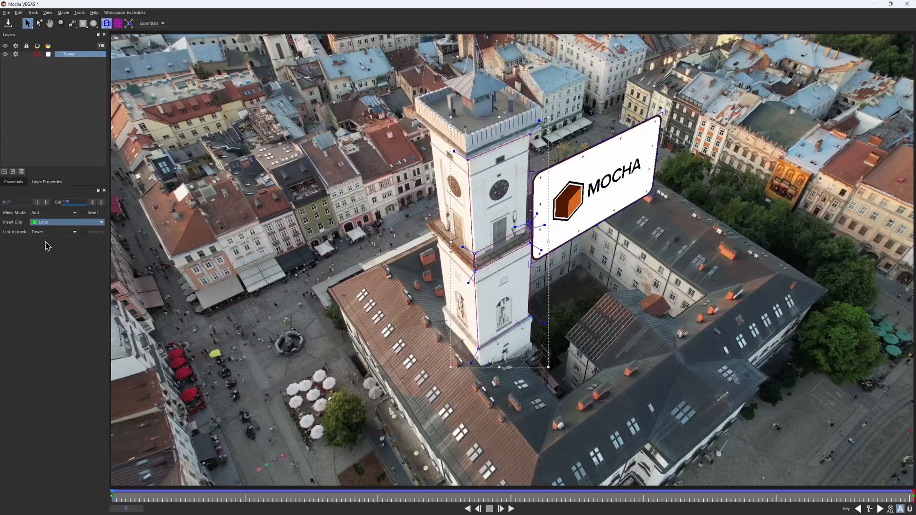
Step: Play the shot and compare its first and last frames to check how the inserted logo follows the tower
key(space)
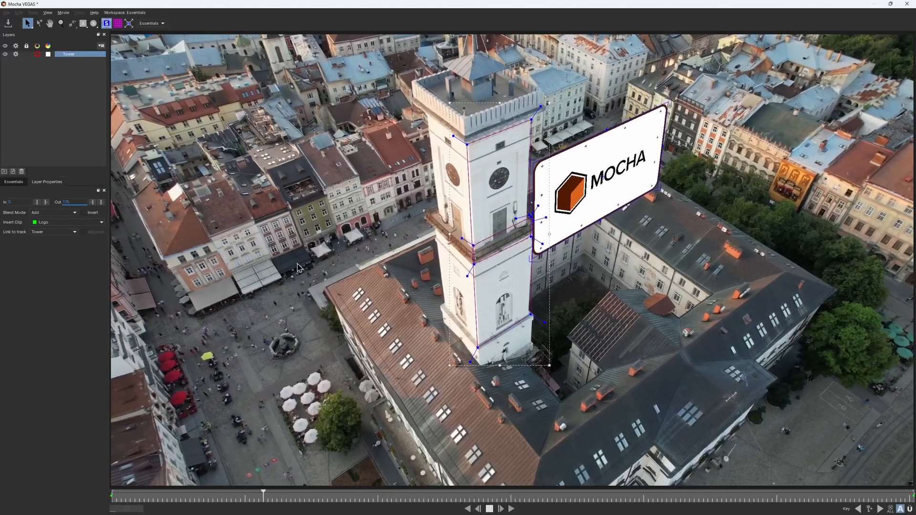
key(space)
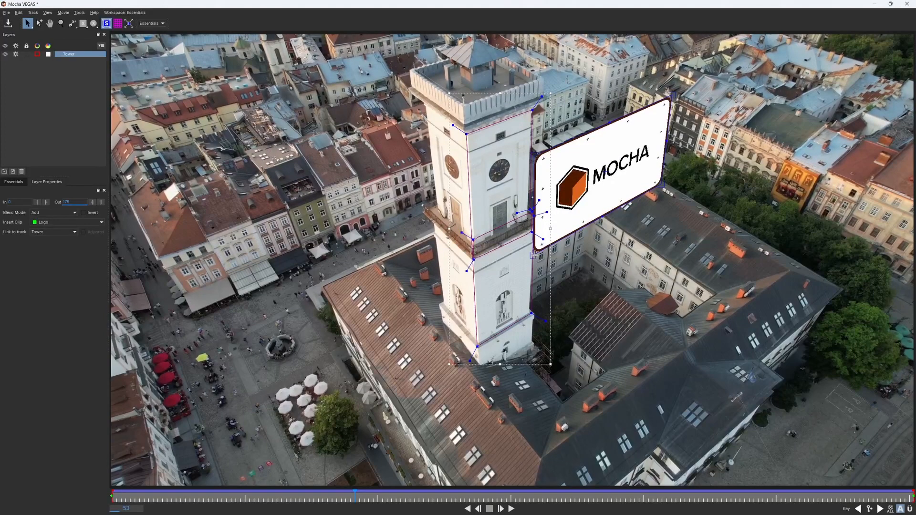
drag(660, 186, 664, 187)
scroll(663, 187, down, 1)
click(664, 187)
click(911, 497)
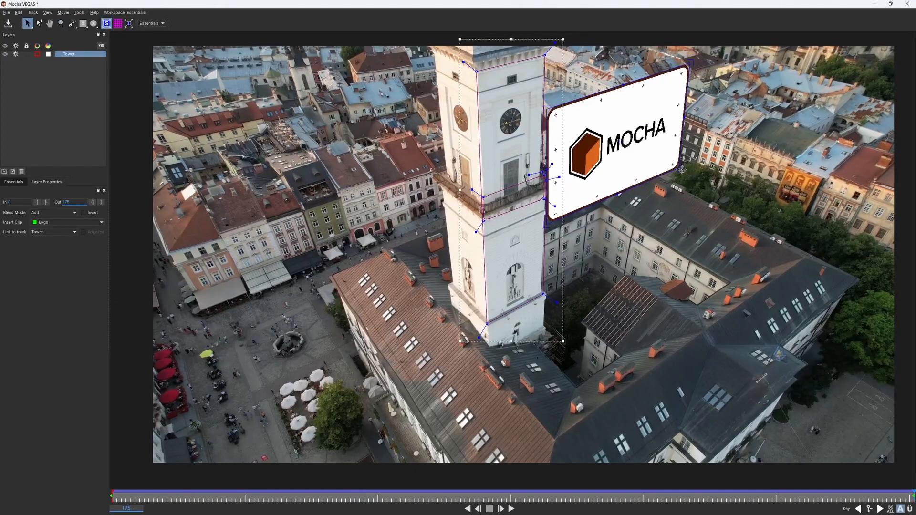
scroll(683, 177, down, 1)
drag(908, 497, 126, 497)
scroll(671, 177, up, 2)
mouse_move(658, 141)
mouse_down()
mouse_move(664, 135)
mouse_move(655, 133)
mouse_up()
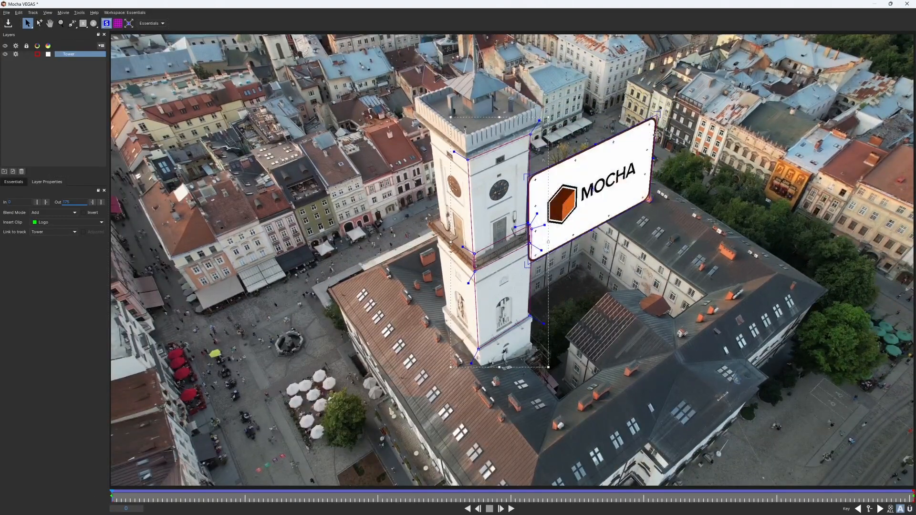
key(space)
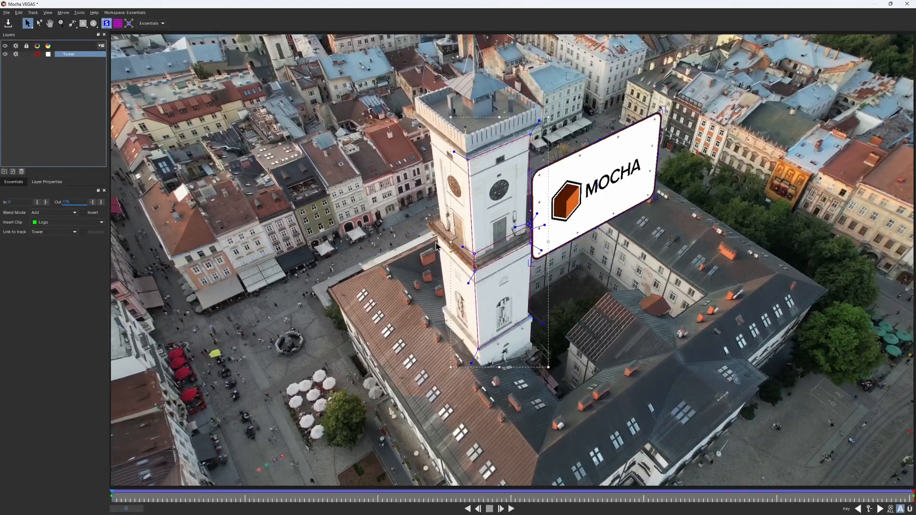
Step: Set the ratio of the logo surface, and close Mocha while saving the tracking changes
right_click(563, 164)
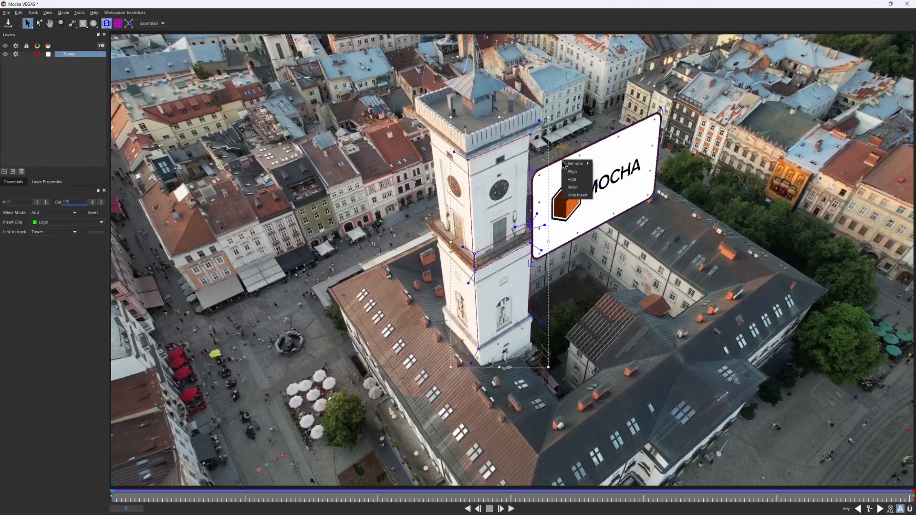
mouse_move(578, 167)
click(610, 164)
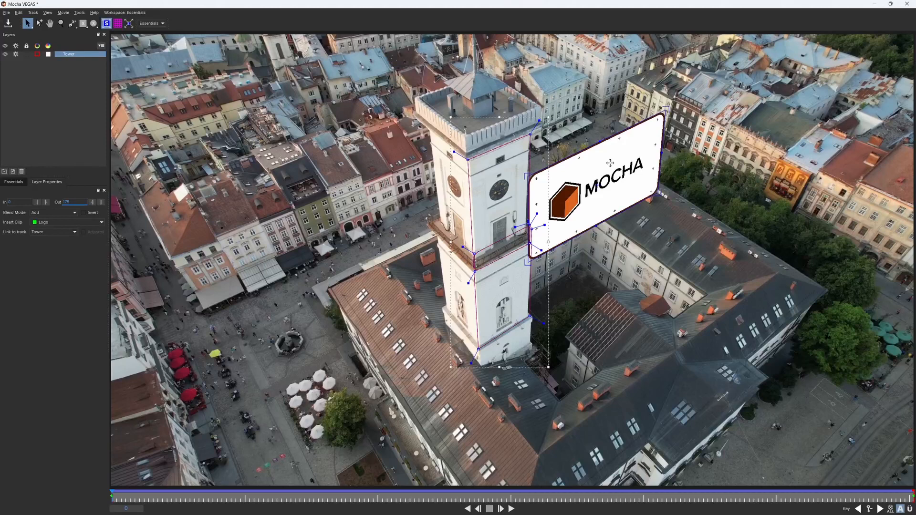
click(907, 4)
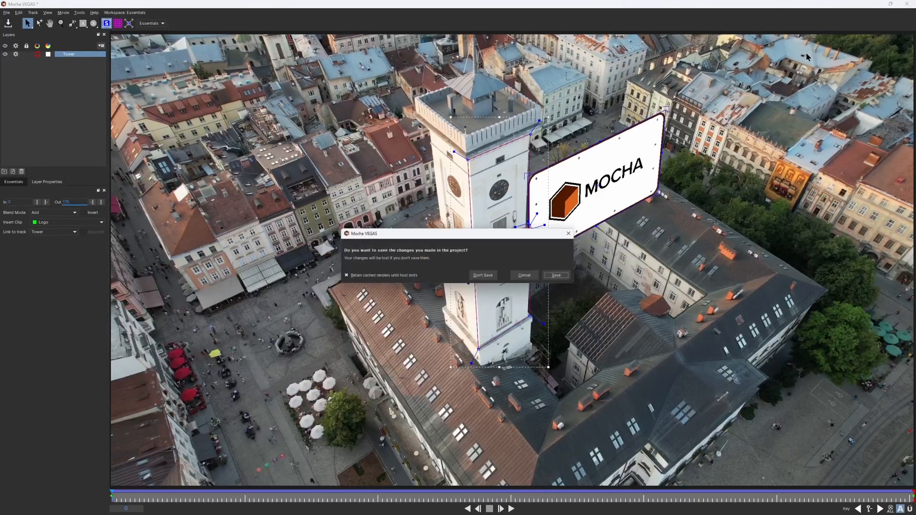
click(560, 278)
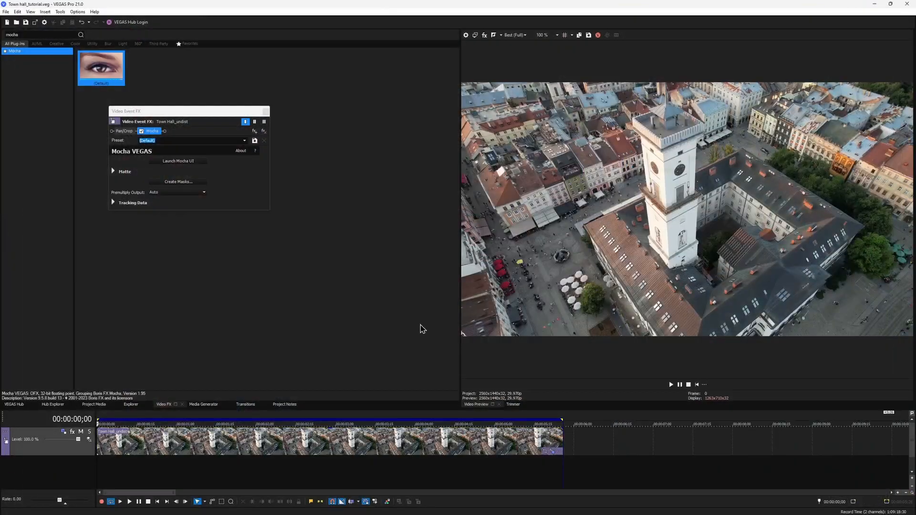
Step: Insert a VEGAS Titles & Text event on the empty part of the track after the Town Hall clip
click(594, 450)
right_click(603, 438)
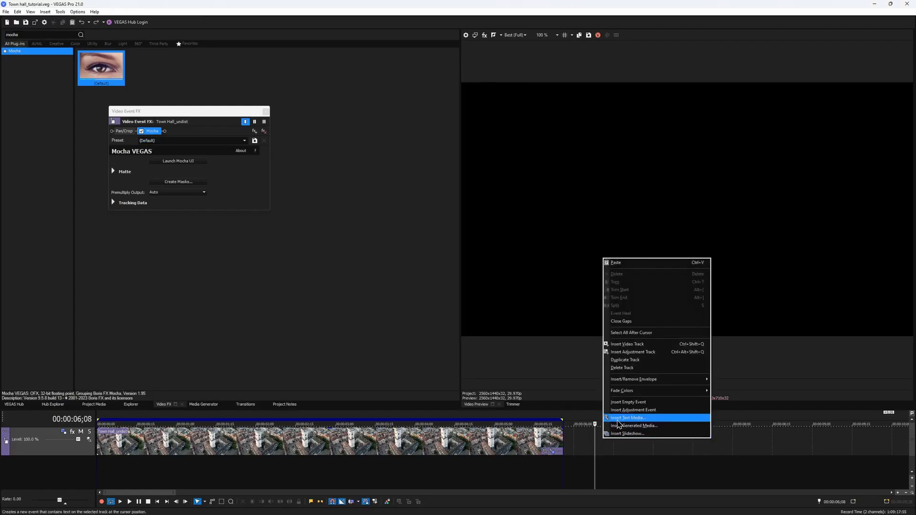
click(618, 421)
drag(297, 54, 405, 111)
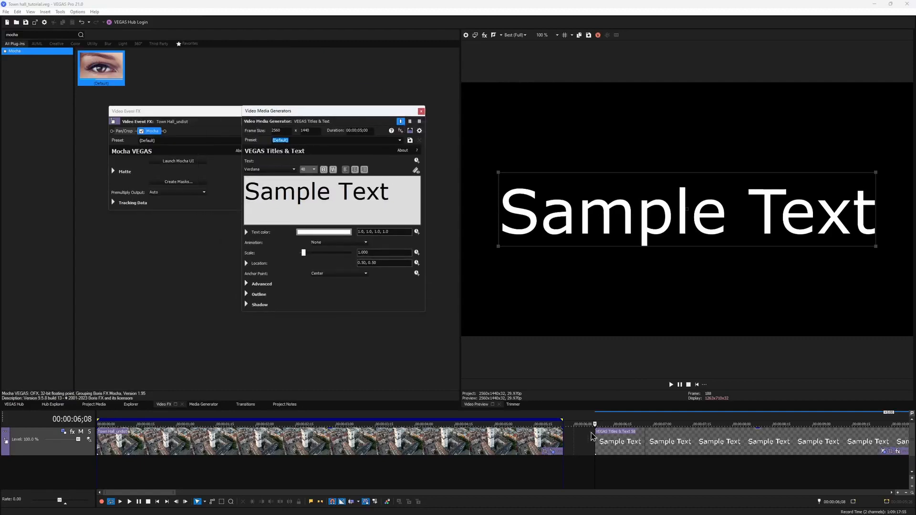
Step: Add a video track above the clip and move the title event to its start, matching the clip's length
right_click(577, 439)
click(602, 346)
drag(612, 462, 114, 431)
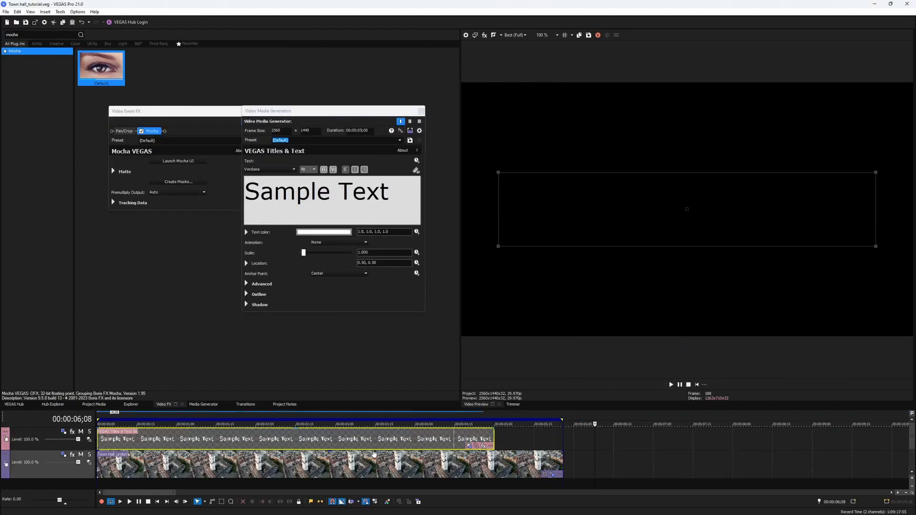
click(696, 385)
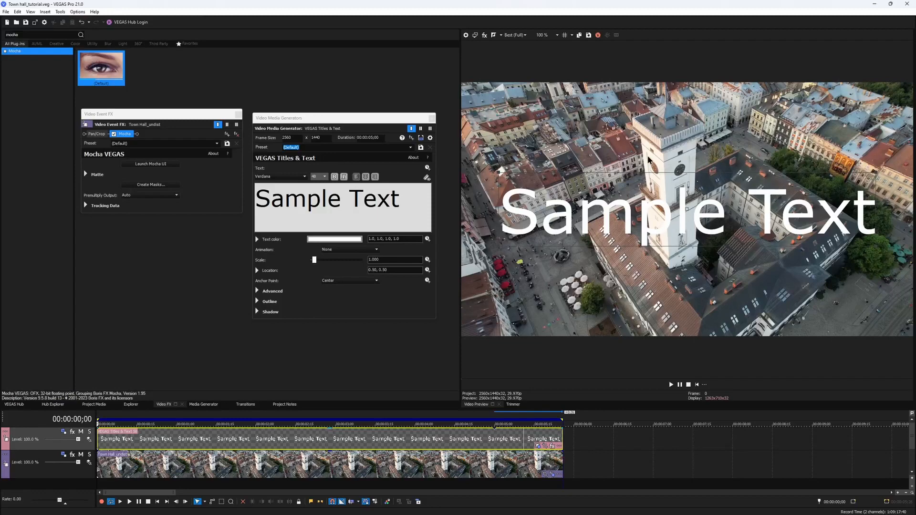
Step: Replace the sample text with LVIV on the first line and TOWN HALL on the second
text(LVIV TOWN HALL)
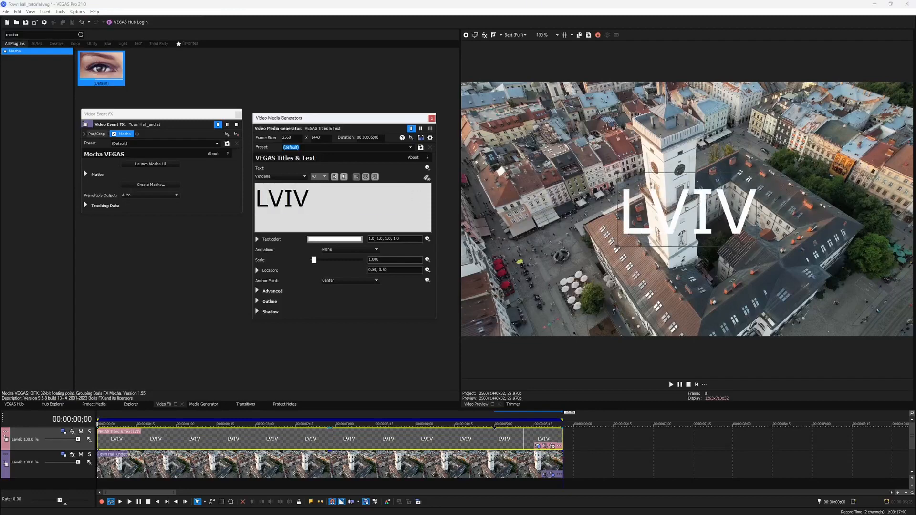
click(295, 193)
key(BackSpace)
key(Return)
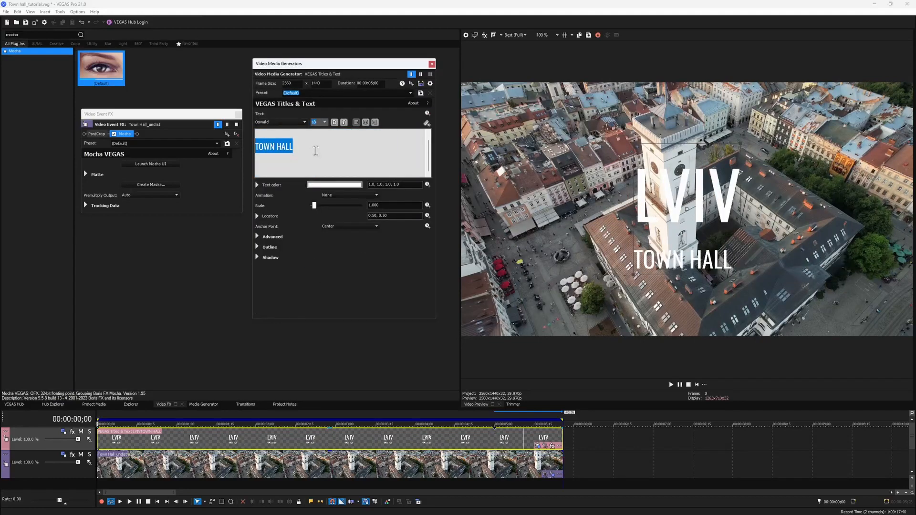
Step: Style the title with 0.531 line spacing, the Oswald SemiBold font and an off-white text color sampled from the tower
drag(335, 278, 337, 283)
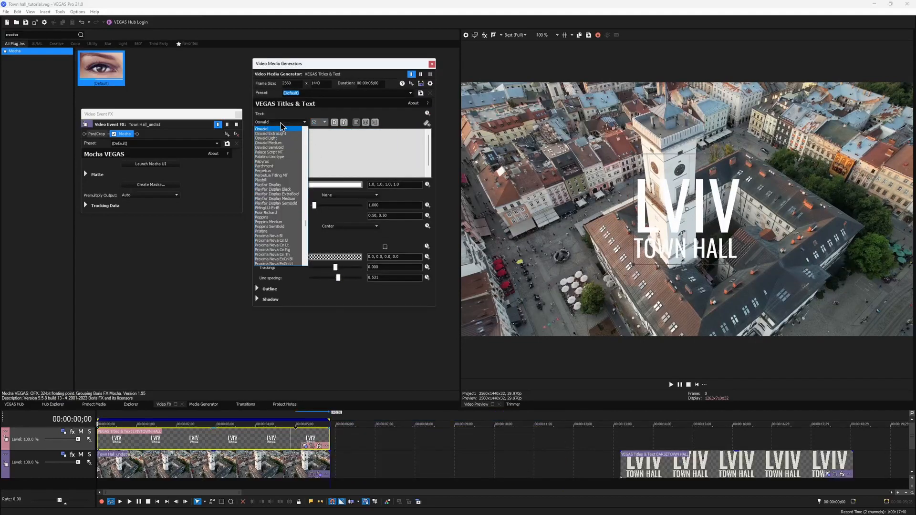
click(315, 162)
click(333, 184)
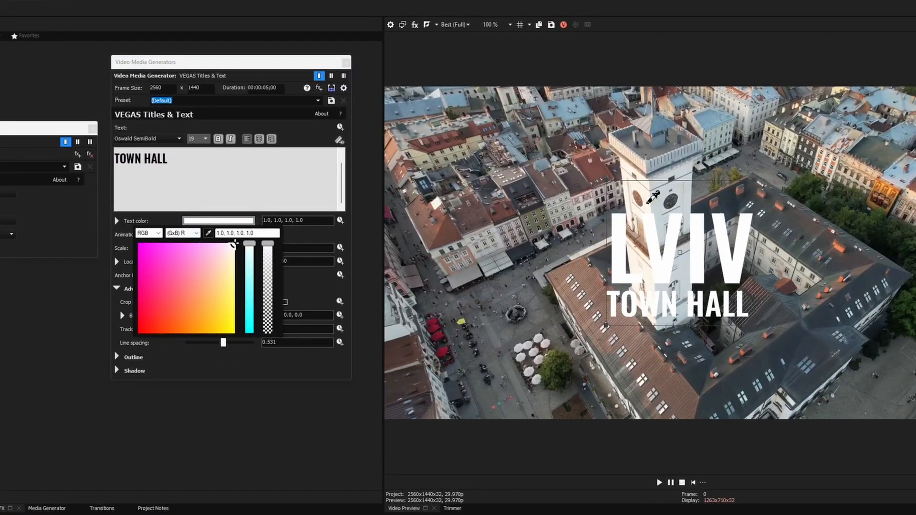
click(646, 204)
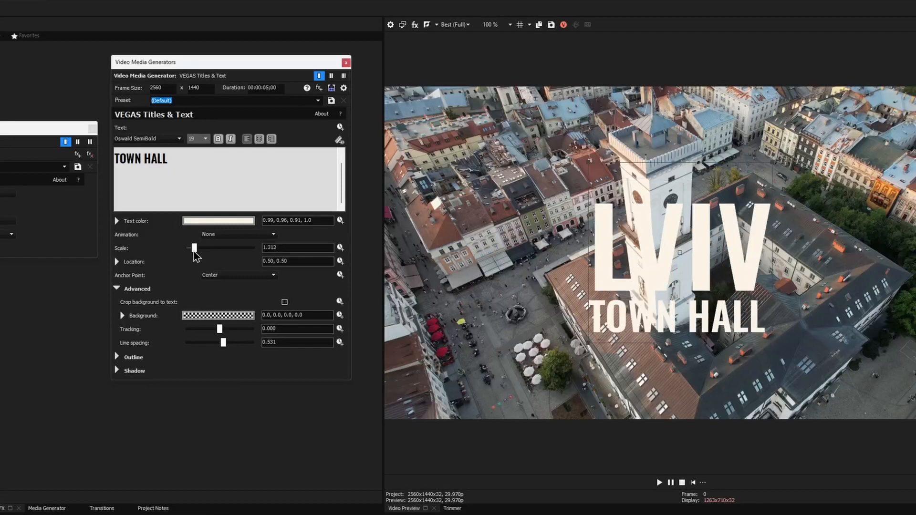
Step: Enlarge the title and shift it upward until its two lines fill the height of the frame
drag(194, 252, 203, 252)
click(157, 261)
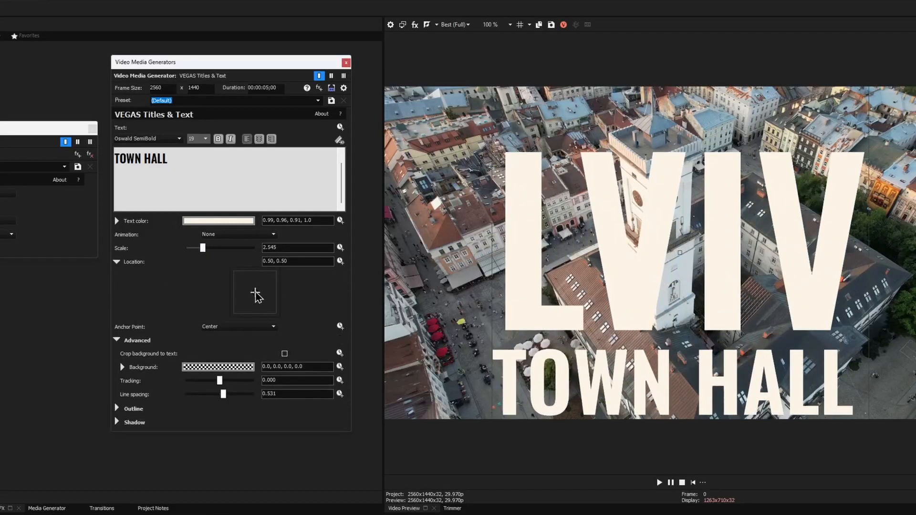
drag(255, 292, 255, 289)
drag(203, 248, 207, 249)
drag(255, 289, 255, 287)
drag(206, 249, 208, 249)
click(187, 276)
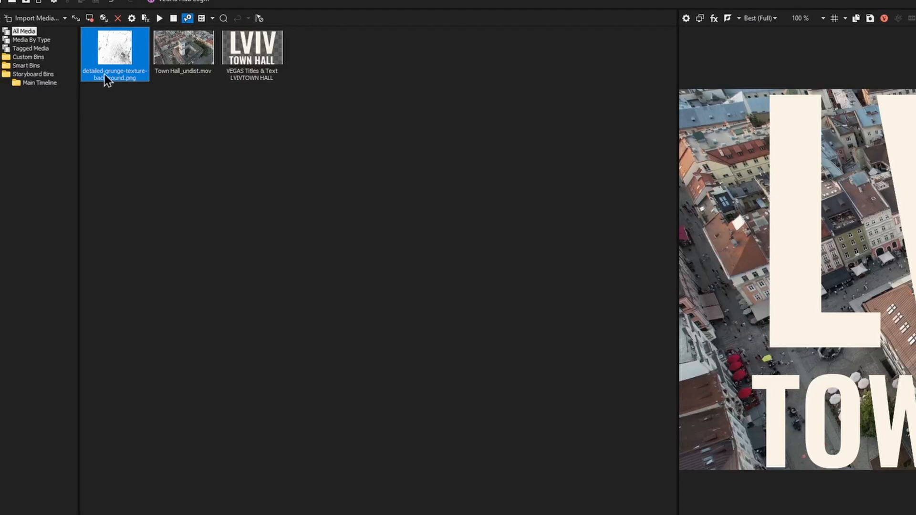
Step: Place detailed-grunge-texture-background.png on a new video track above the title and extend it to the clip's end
drag(100, 75, 118, 440)
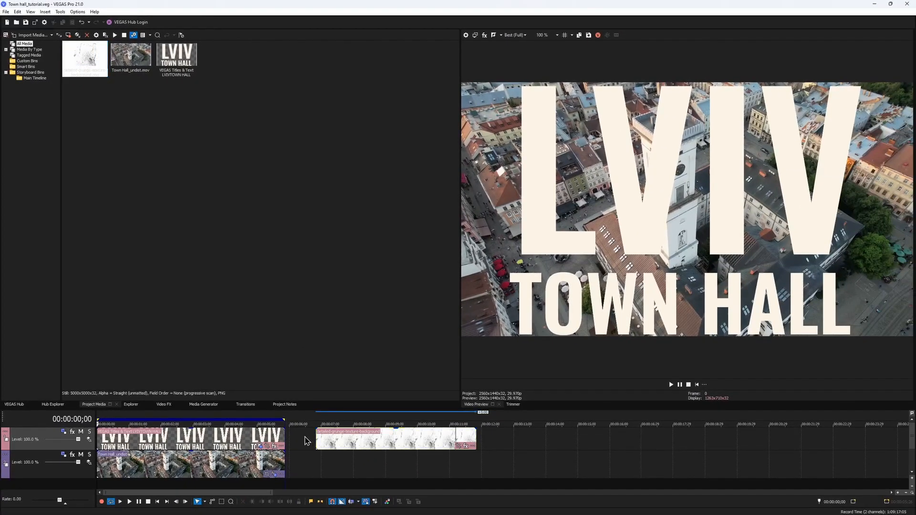
right_click(305, 437)
click(323, 350)
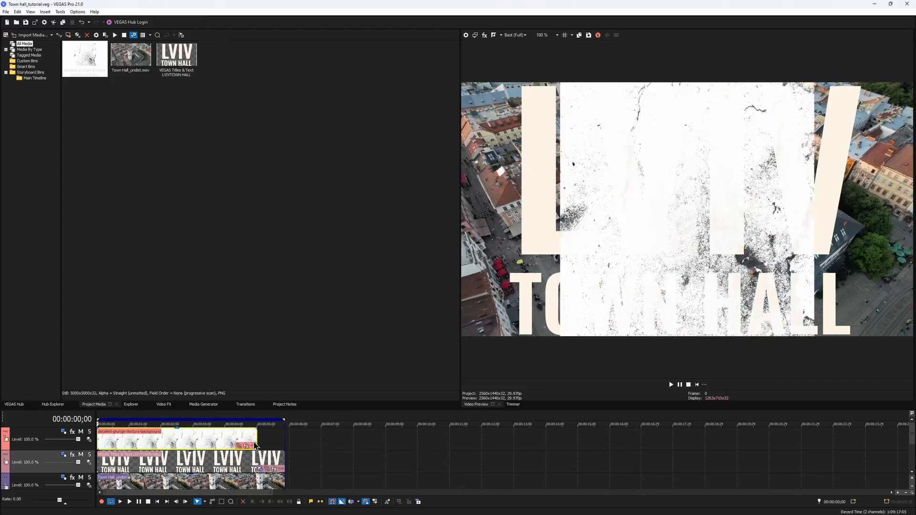
drag(255, 444, 282, 438)
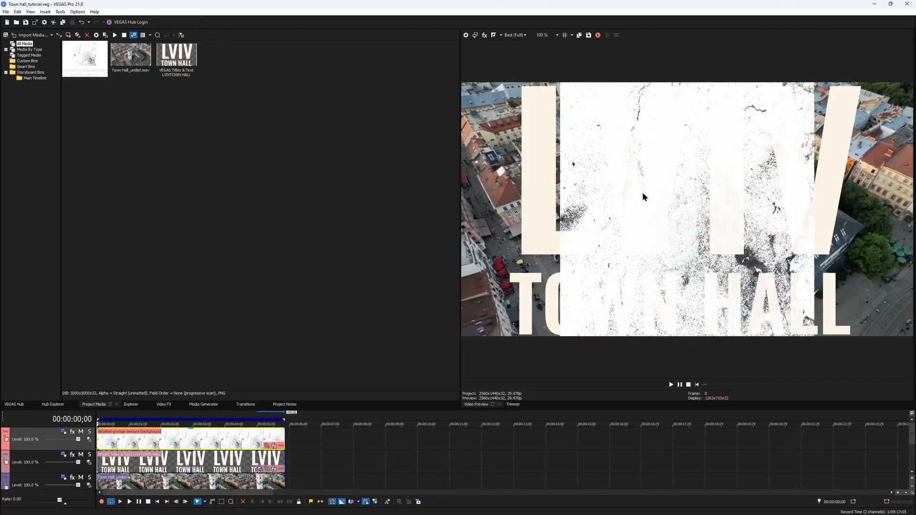
Step: Create a nested timeline from the grunge texture and title events, saved as Town hall_tutorial_Untitled Timeline.veg
right_click(205, 446)
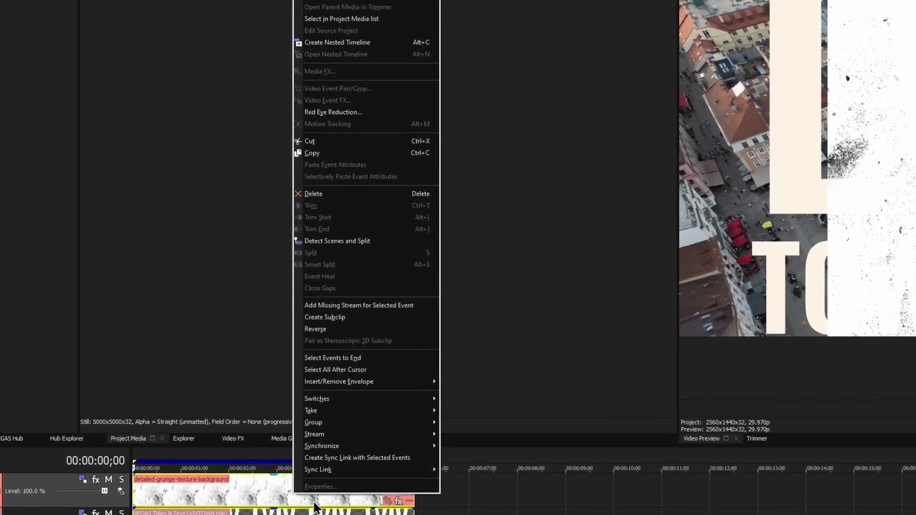
click(352, 43)
click(621, 248)
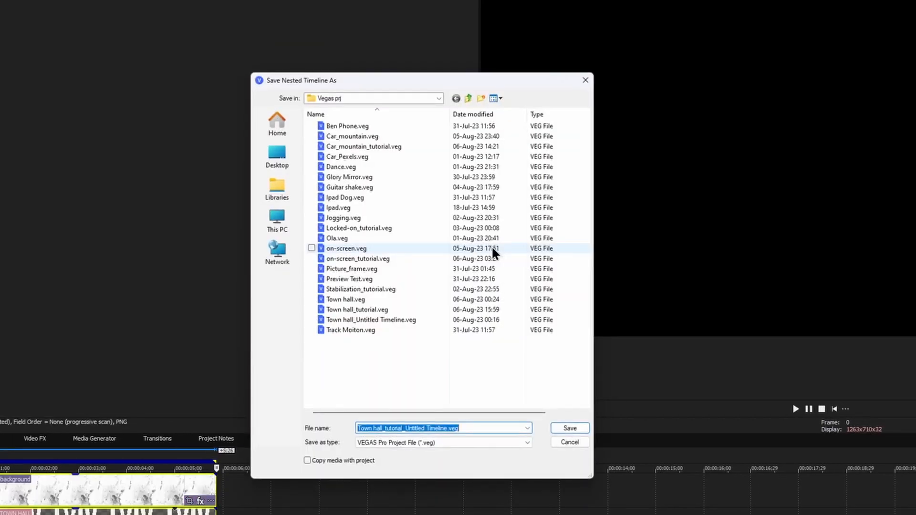
click(570, 428)
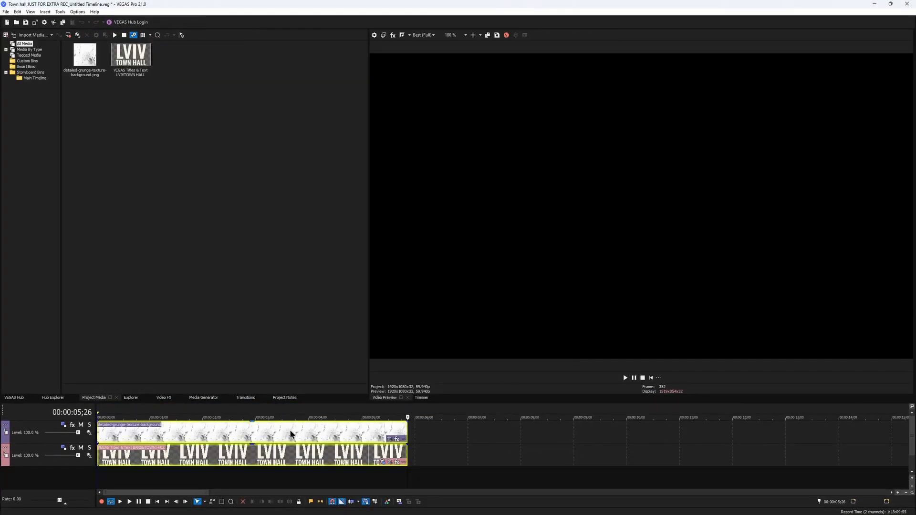
Step: Turn off Maintain aspect ratio for the grunge texture in Event Pan/Crop and set its track's compositing mode to Multiply (Mask)
click(280, 437)
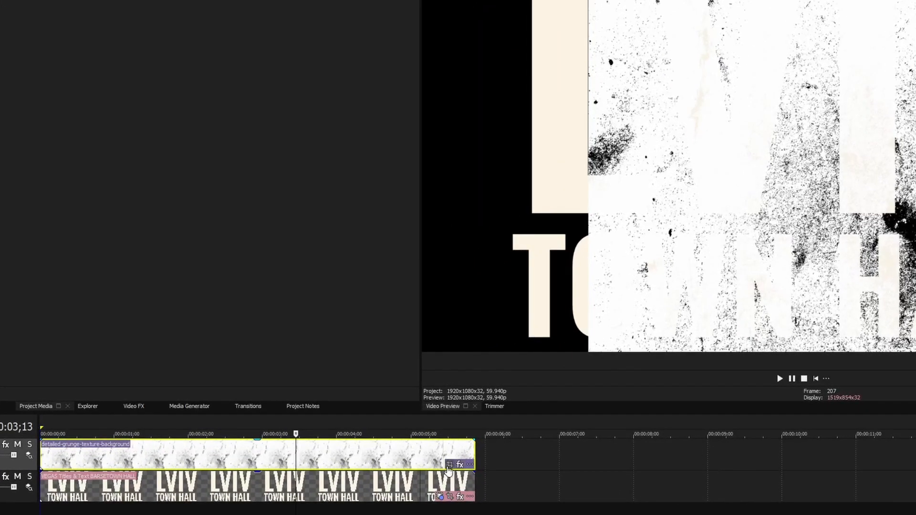
click(448, 466)
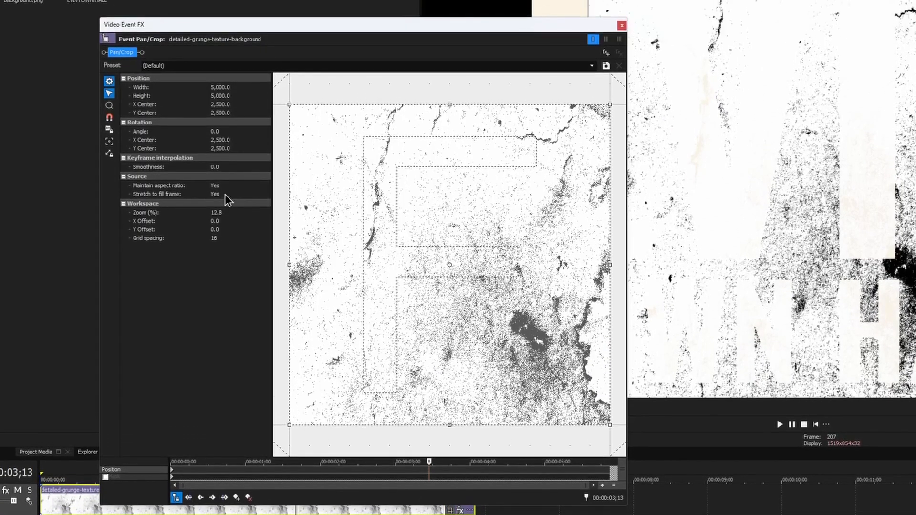
click(215, 168)
click(225, 199)
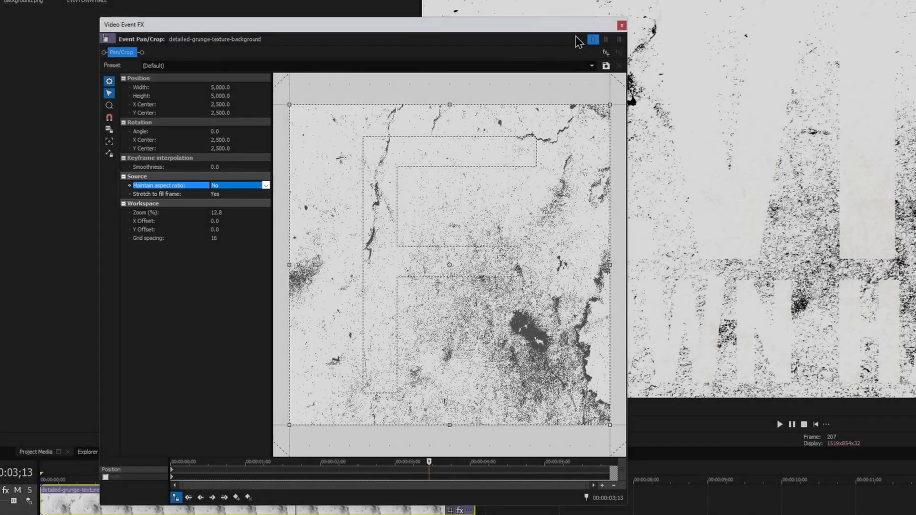
click(622, 24)
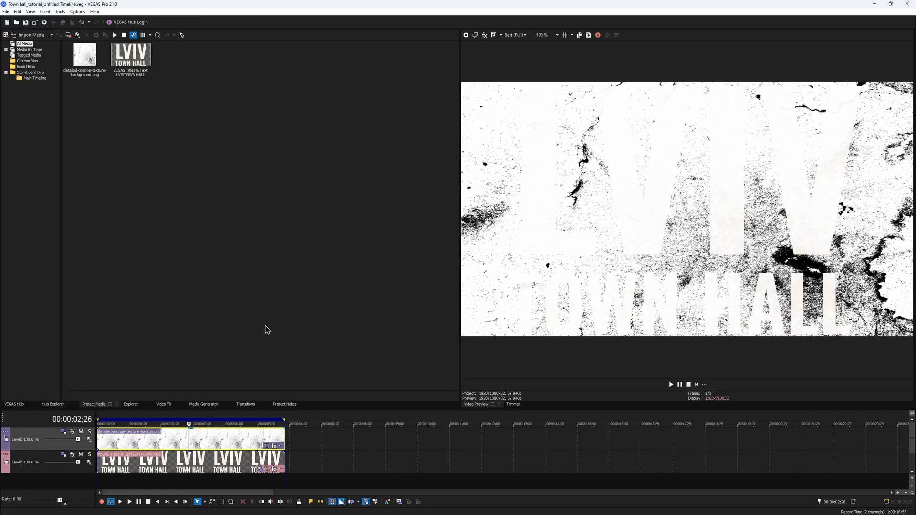
click(89, 439)
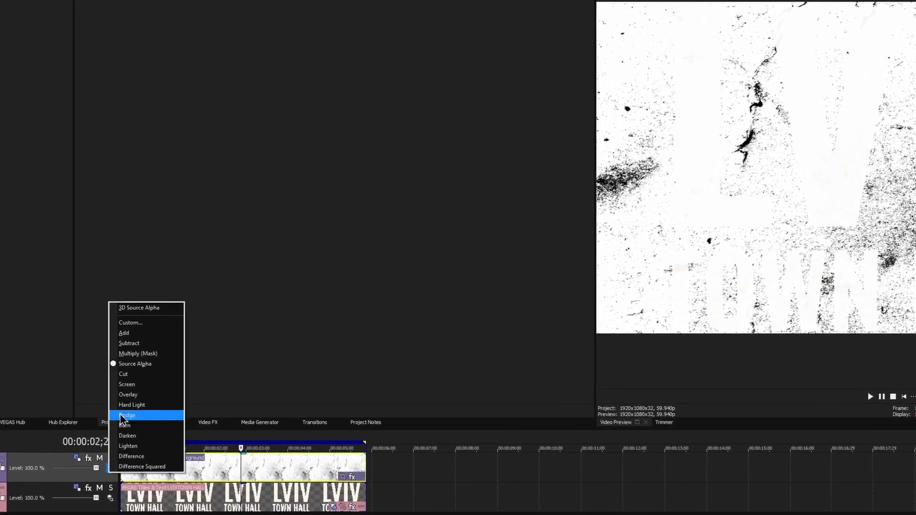
click(156, 354)
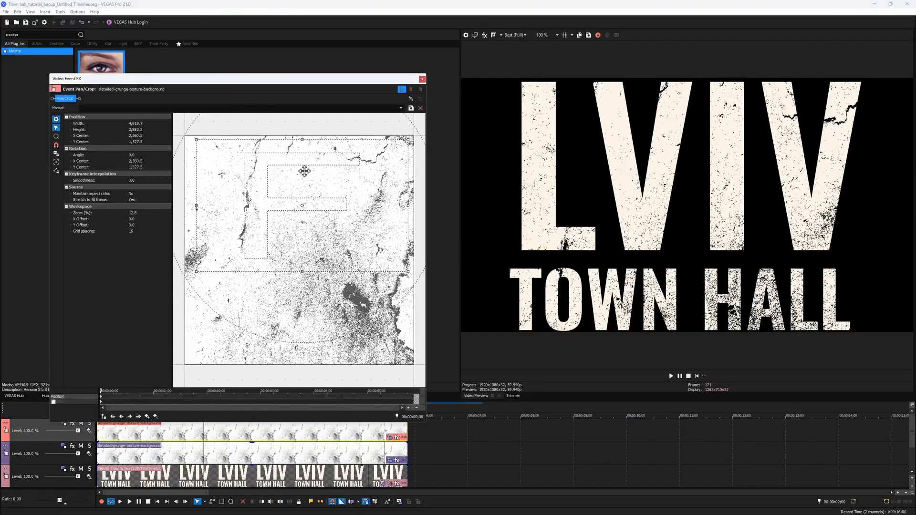
Step: Shift the upper grunge texture copy's crop frame and rotate it by roughly half a turn to vary the title's wear pattern
drag(304, 170, 325, 160)
drag(196, 295, 253, 272)
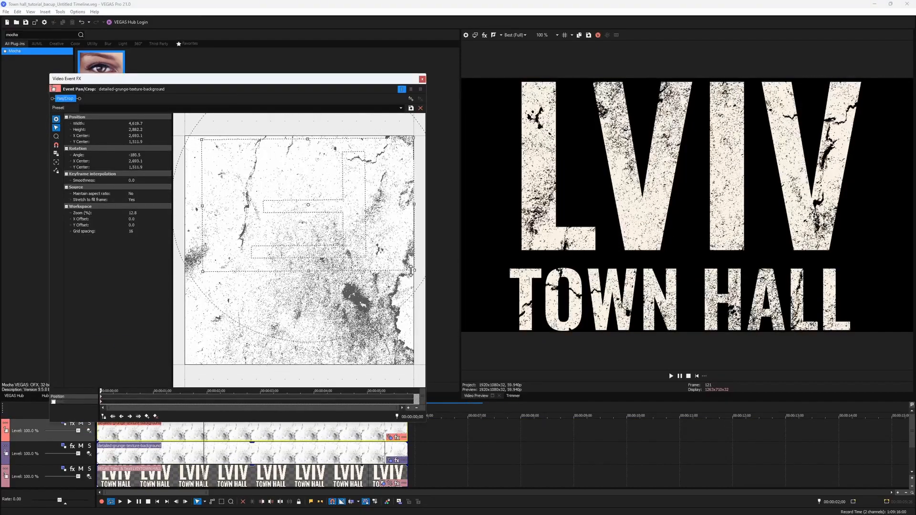
drag(338, 220, 315, 269)
click(421, 79)
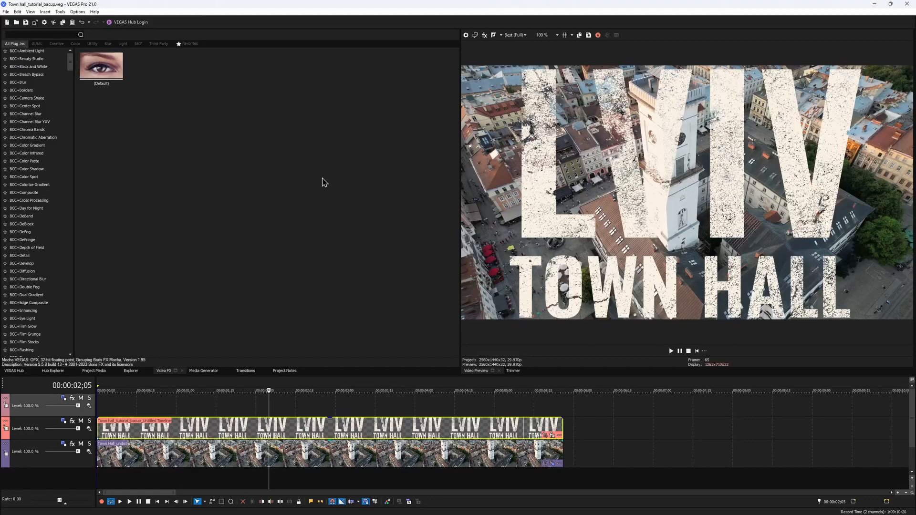
Step: Create track data from the Tower layer in Town Hall_undist's Mocha effect and apply it to the nested title timeline as Picture-in-Picture FX
click(552, 463)
click(183, 179)
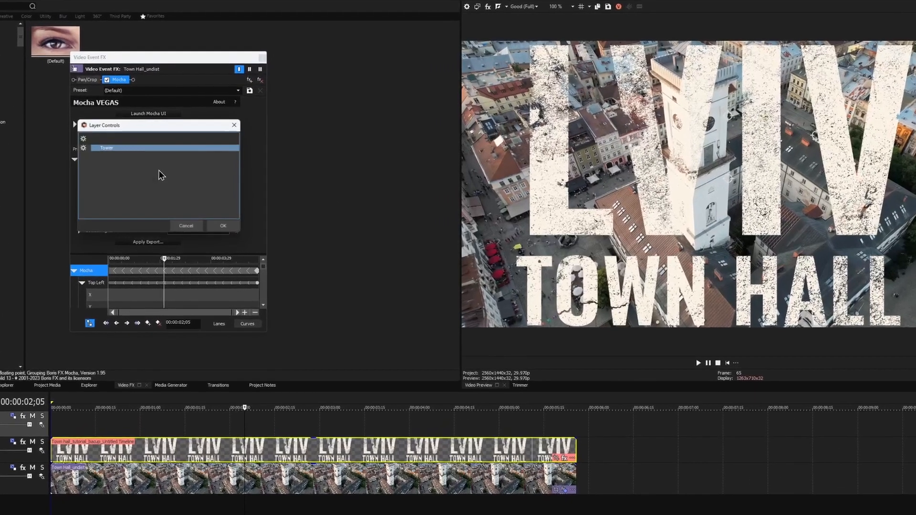
click(229, 228)
click(151, 242)
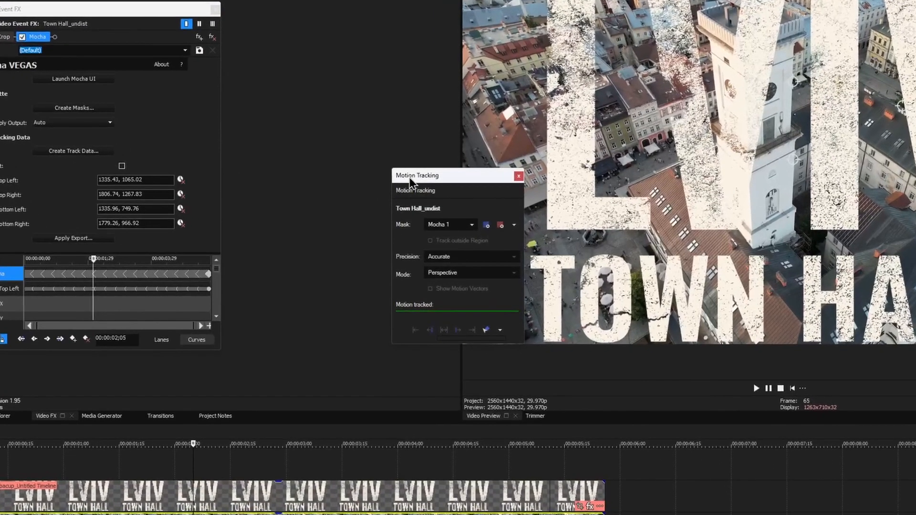
drag(409, 179, 285, 118)
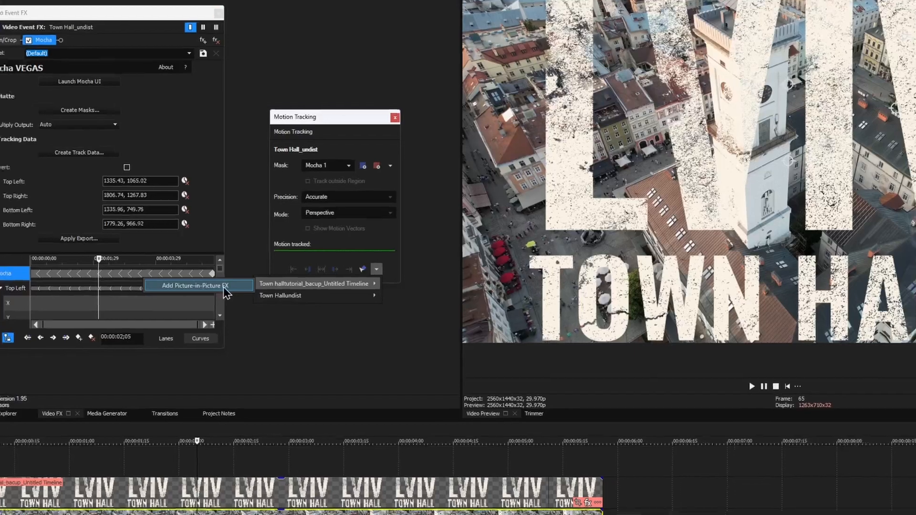
click(311, 284)
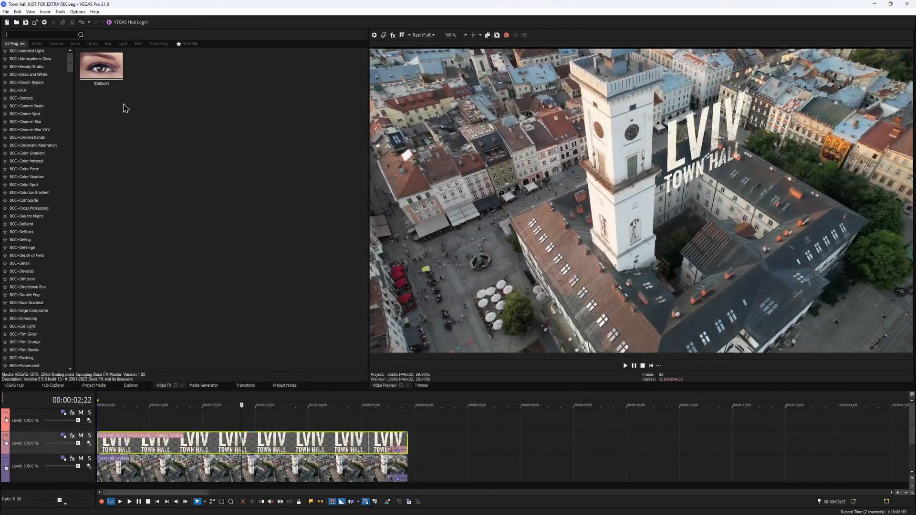
Step: Search the video effects for "warp" and apply the default S_WarpChroma effect to the Town Hall_undist footage
click(50, 34)
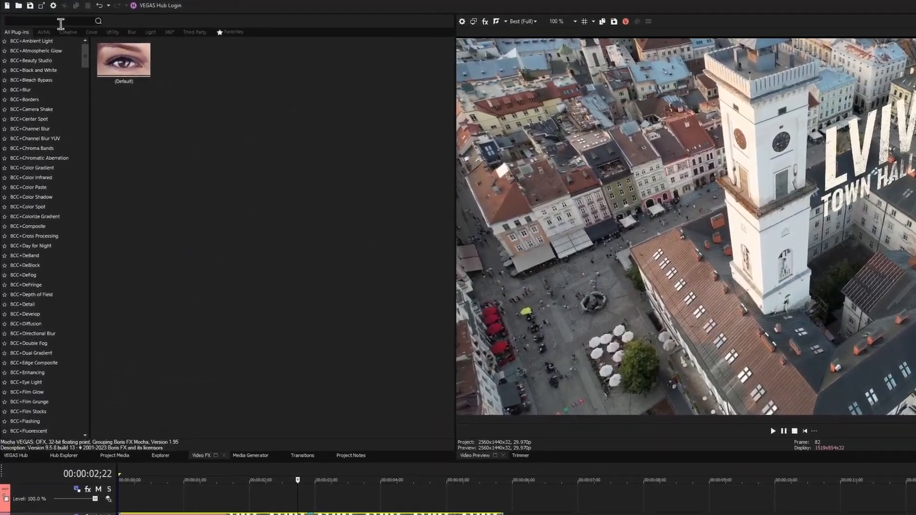
text(warp)
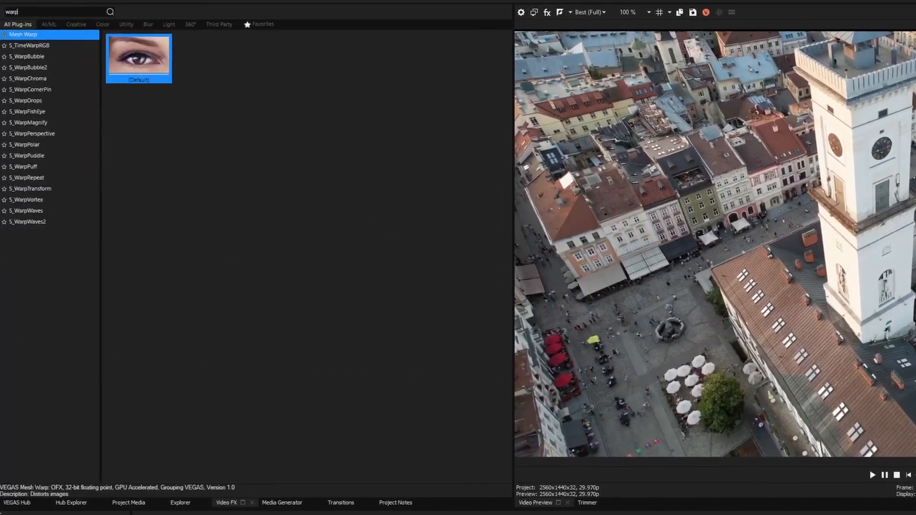
click(50, 79)
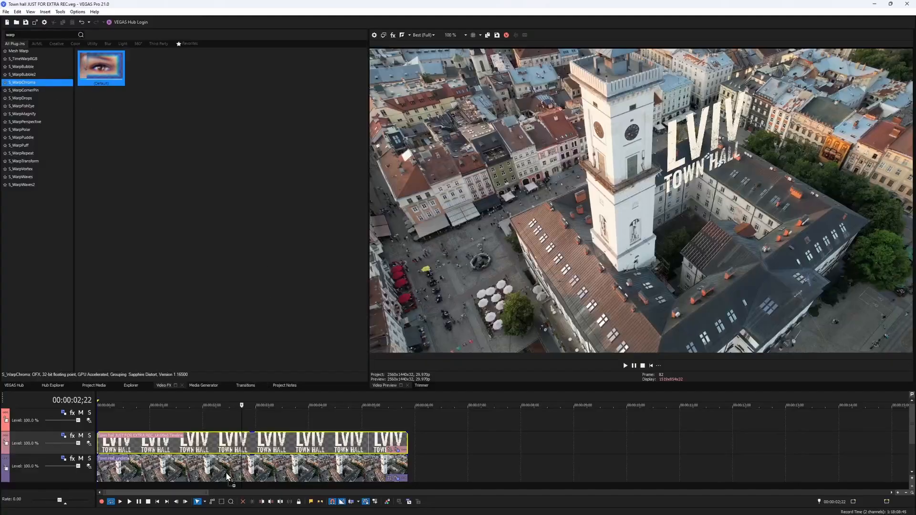
drag(227, 476, 227, 476)
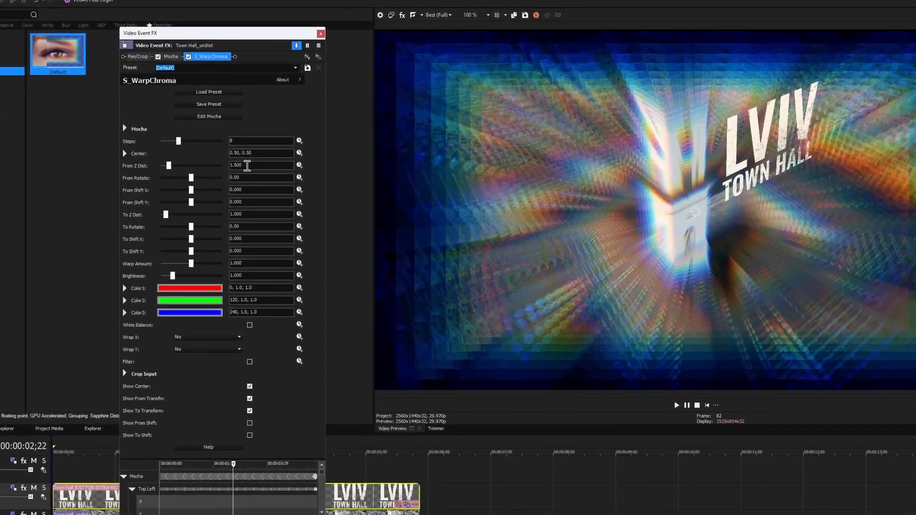
Step: Set S_WarpChroma's From Z Dist to 0.99 on both the tower footage and the nested title event
click(247, 165)
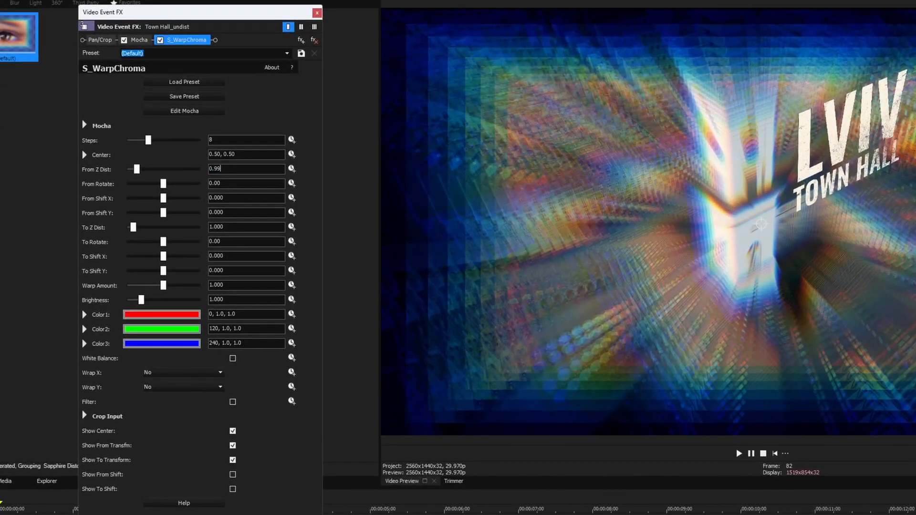
key(Return)
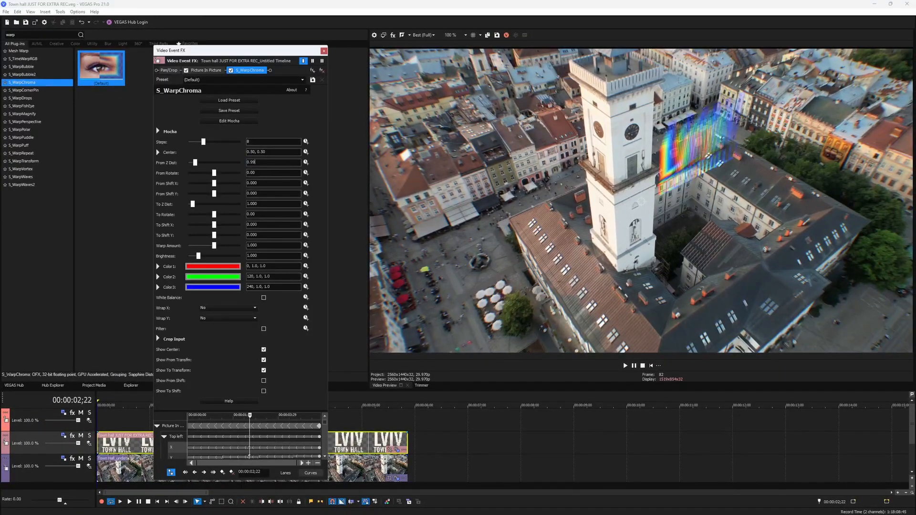
click(281, 152)
click(324, 50)
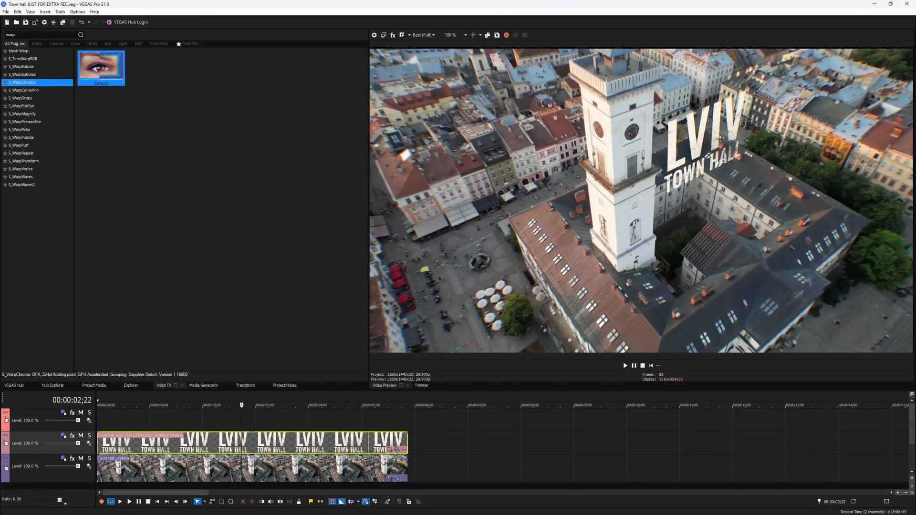